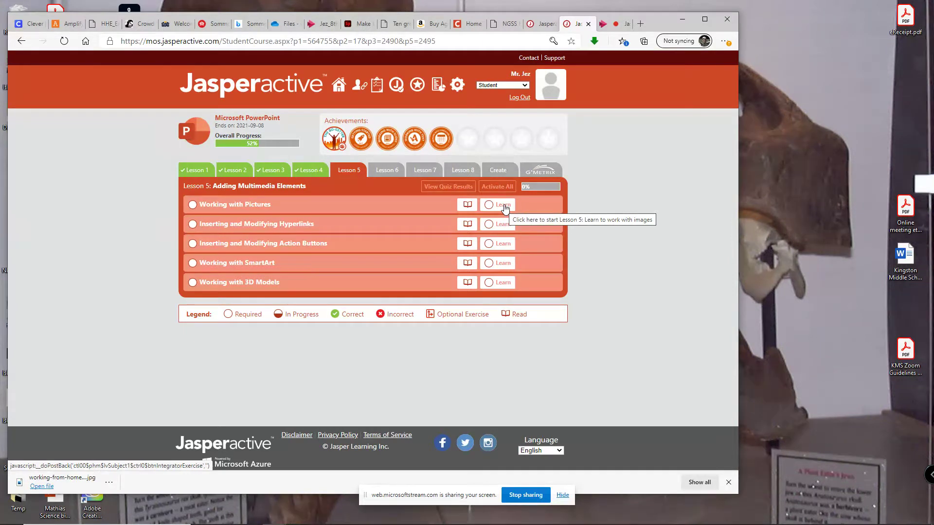
- Launch the Lesson 5 Working with Pictures exercise, opening Bicycle Tours Shapes.pptx in PowerPoint
left_click(504, 206)
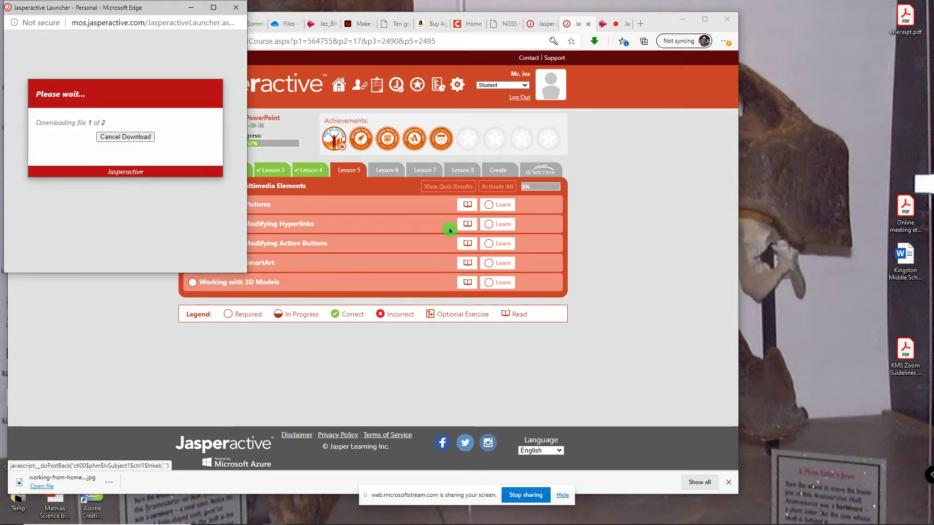
key("ctrl+w")
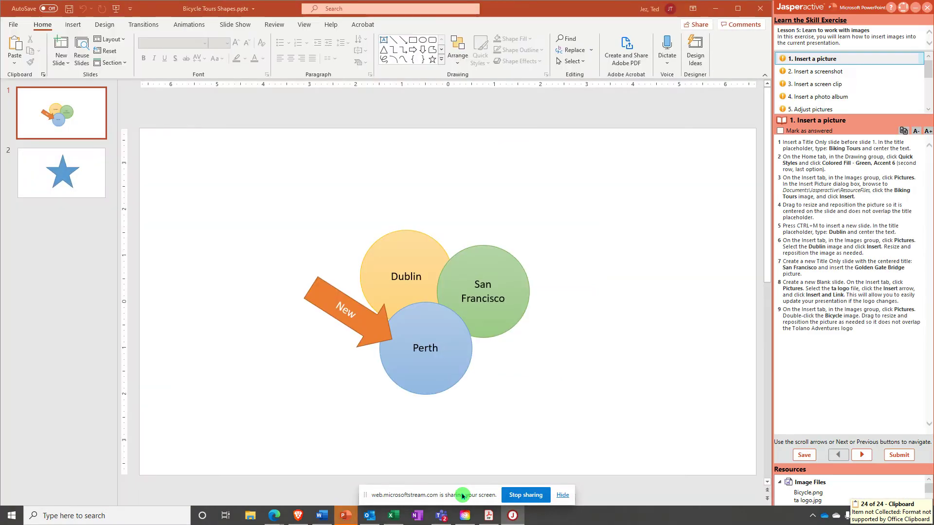
left_click_drag(462, 496, 120, 489)
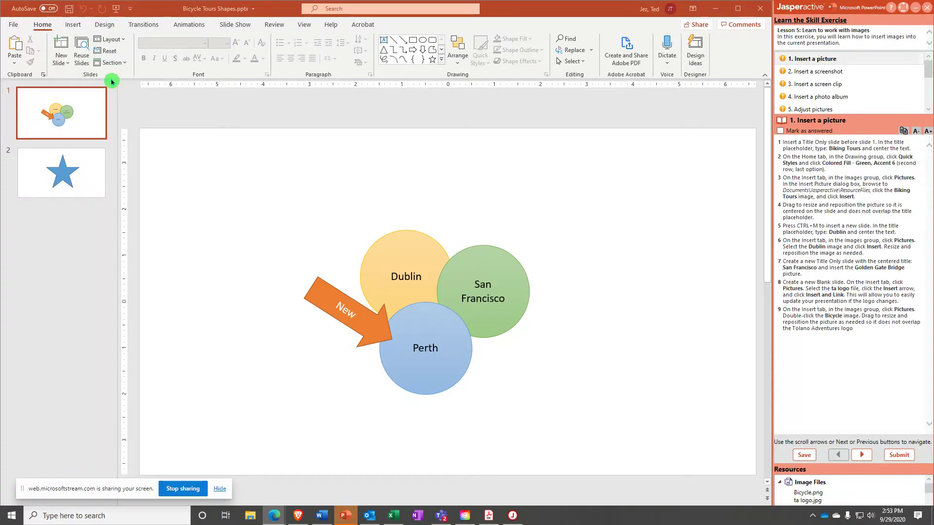
- Add a Title Only first slide titled 'Biking Tours' with the Colored Fill - Green, Accent 6 style
left_click(65, 65)
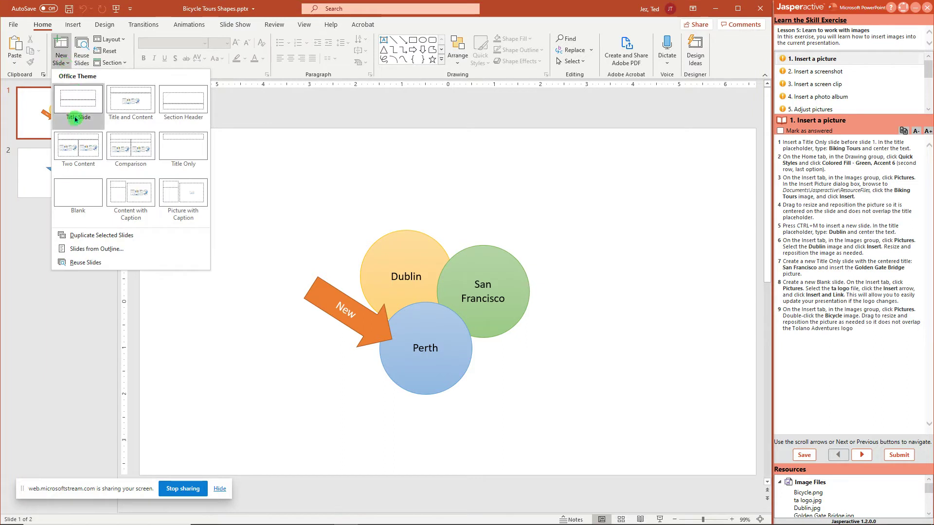
left_click(183, 146)
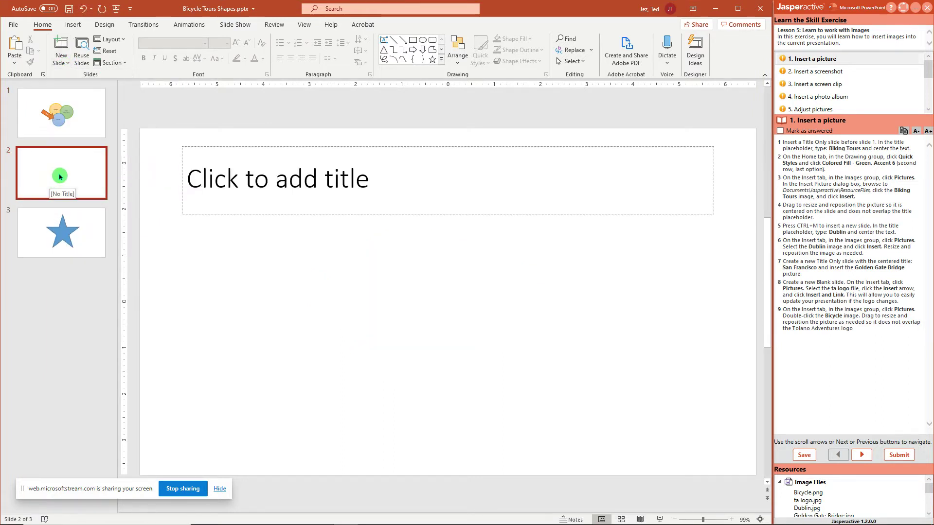
left_click_drag(60, 176, 57, 108)
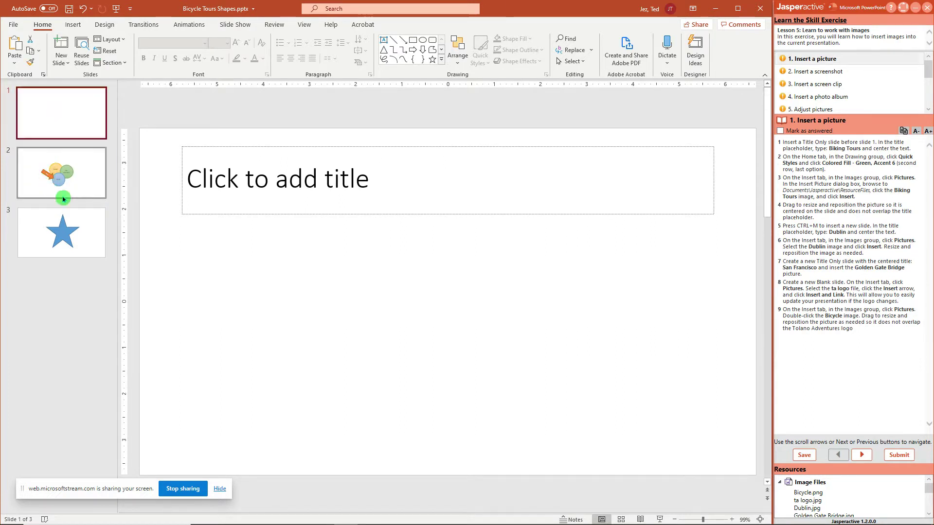
left_click(332, 173)
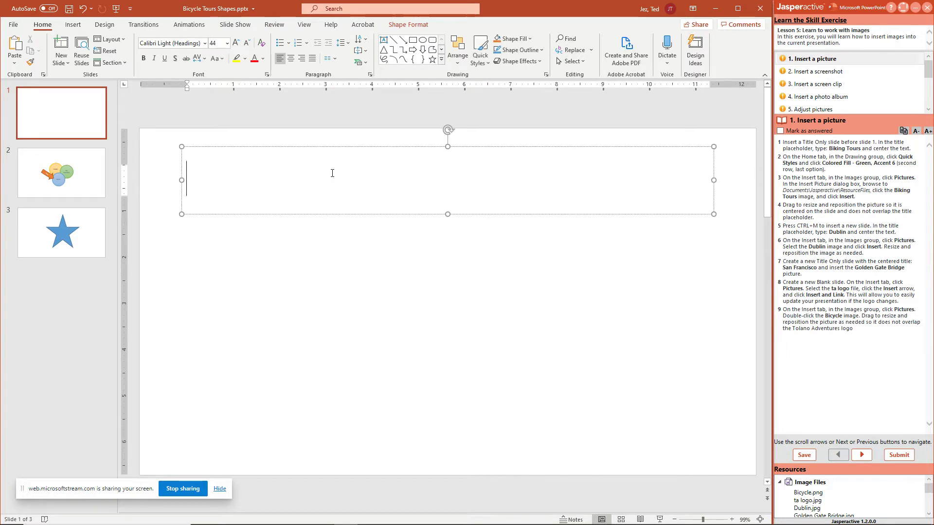
type("Biking Tours")
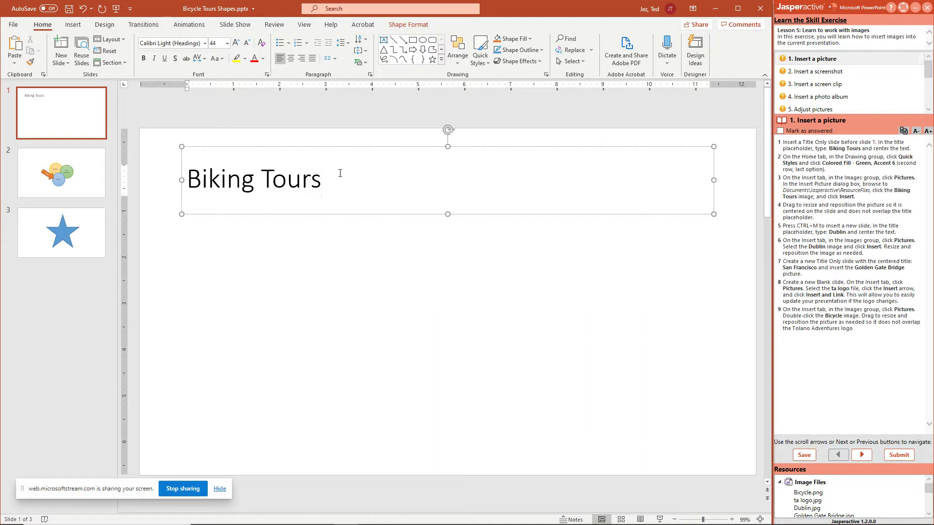
left_click(483, 63)
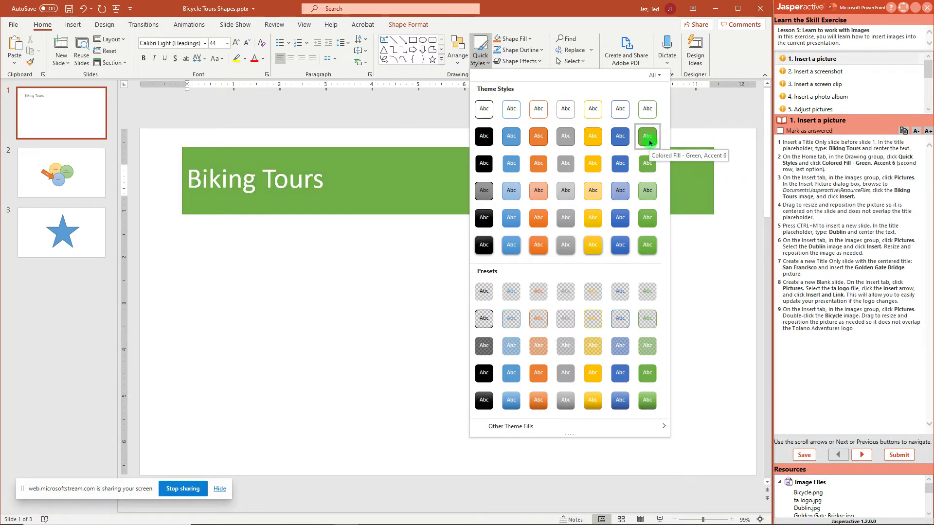
left_click(649, 139)
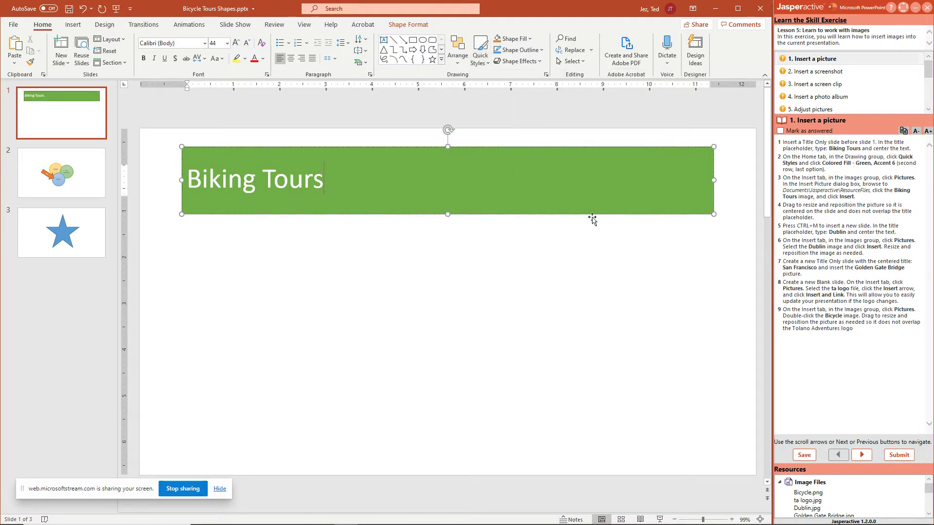
- Insert Biking Tours.jpg from Documents\Jasperactive\ResourceFiles onto the first slide
left_click(76, 28)
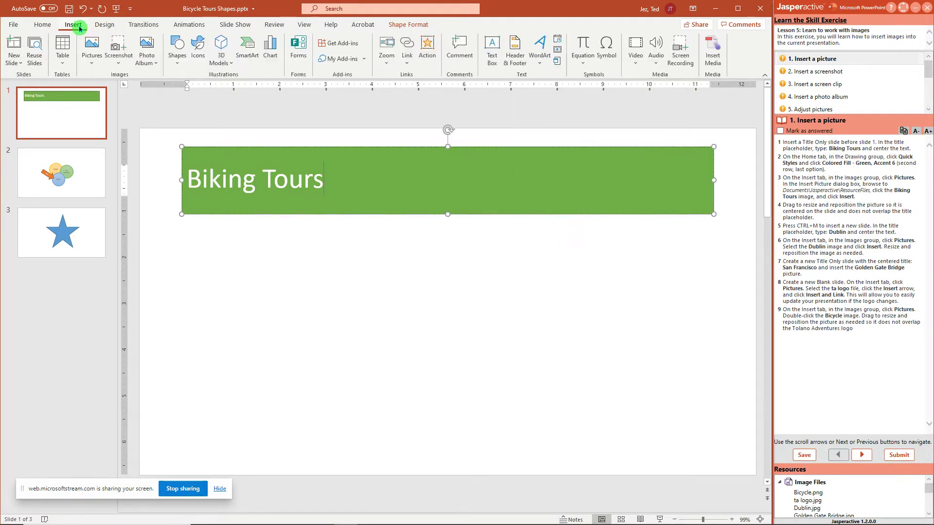
left_click(91, 64)
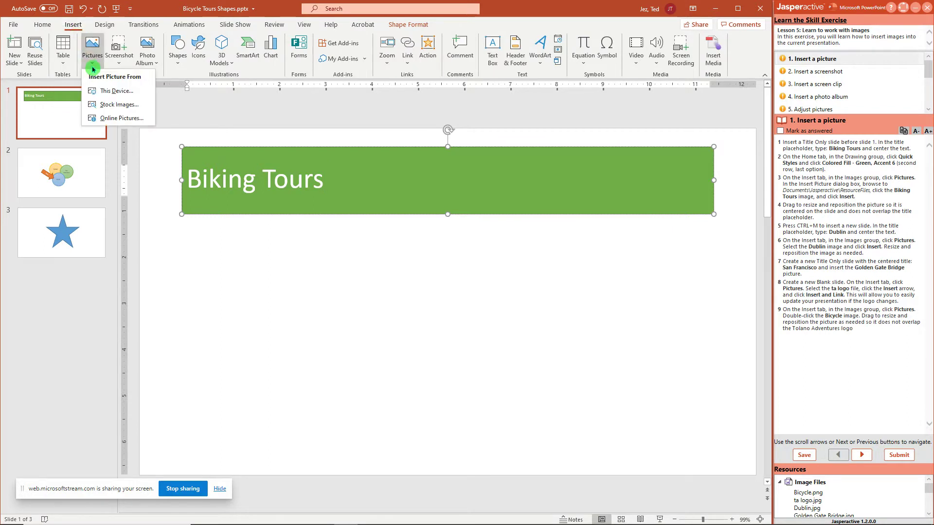
left_click(121, 92)
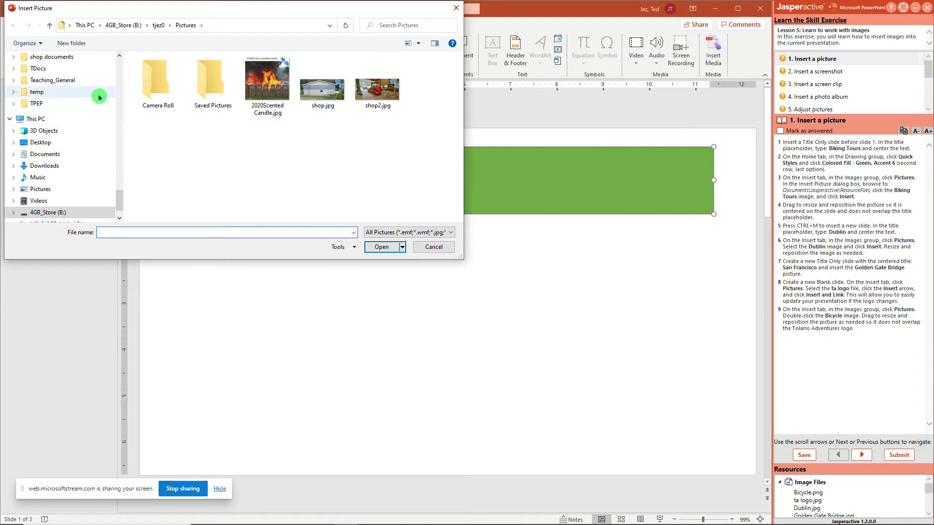
left_click_drag(118, 202, 115, 63)
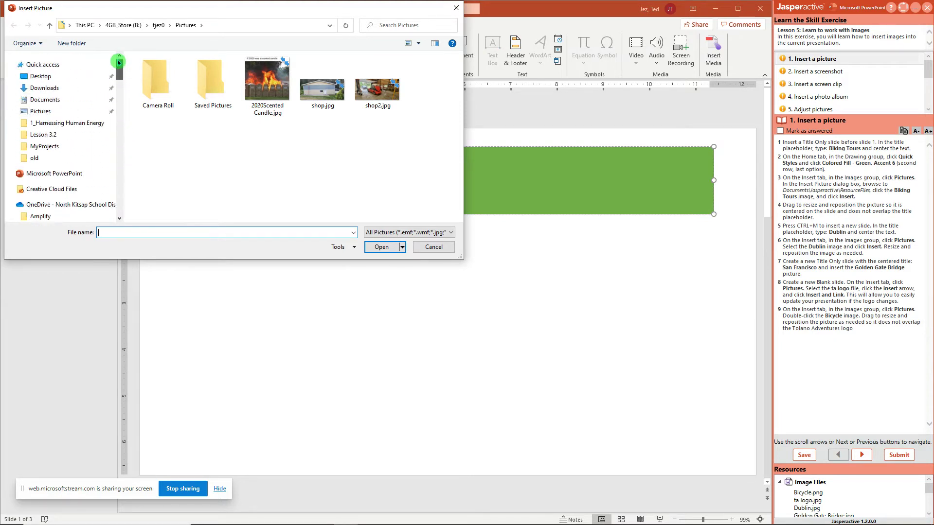
left_click(64, 101)
double_click(156, 92)
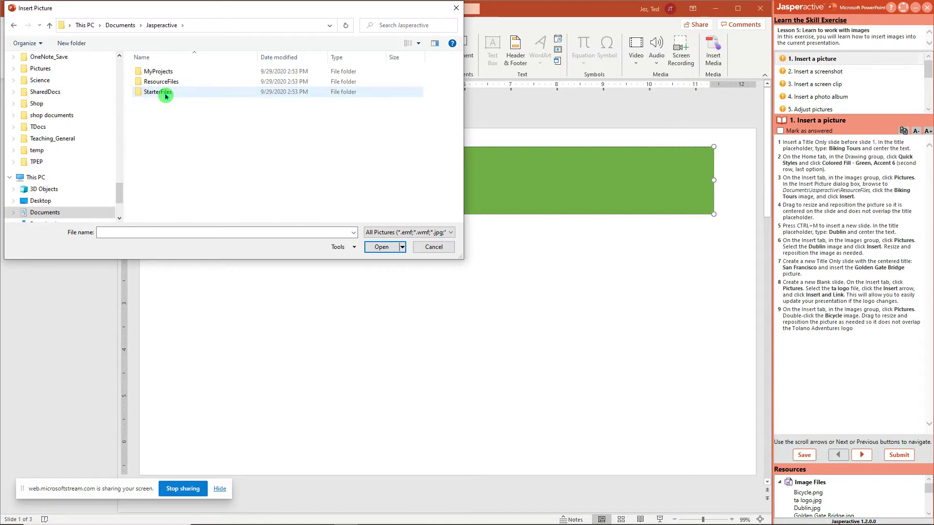
double_click(176, 84)
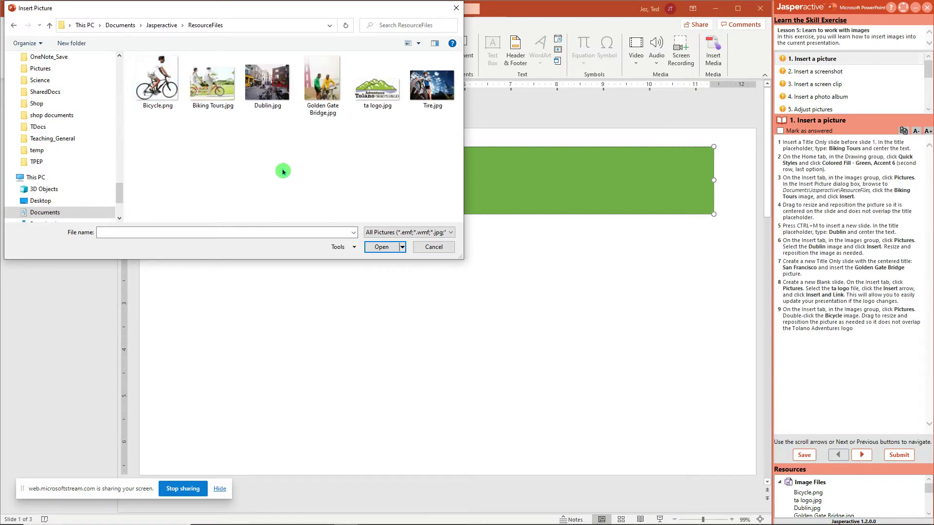
left_click(222, 92)
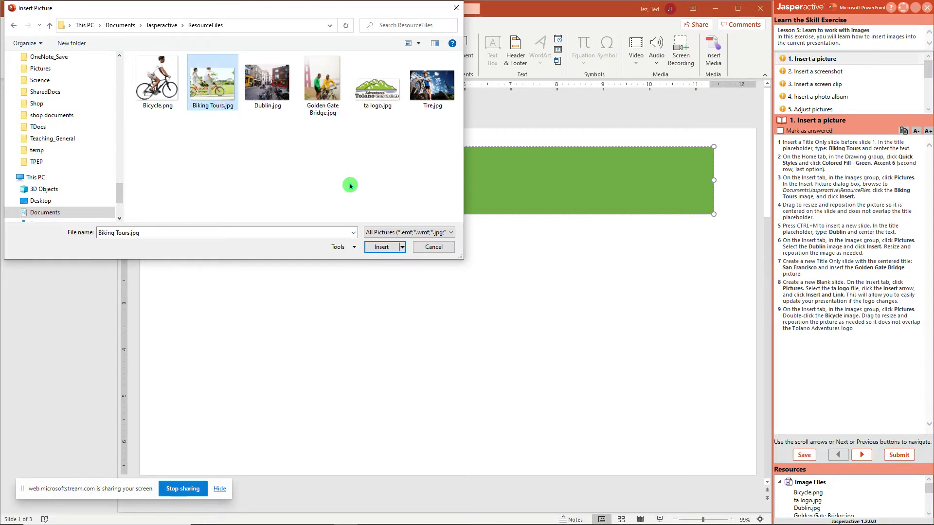
left_click(382, 248)
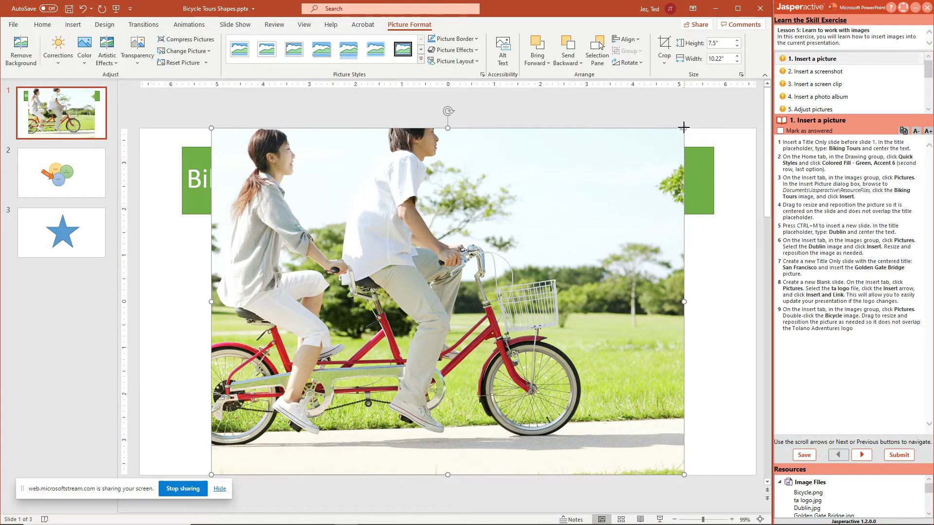
- Resize the picture to 5.41" by 7.37" and centre it below the title
left_click_drag(684, 127, 554, 217)
left_click_drag(527, 258, 582, 264)
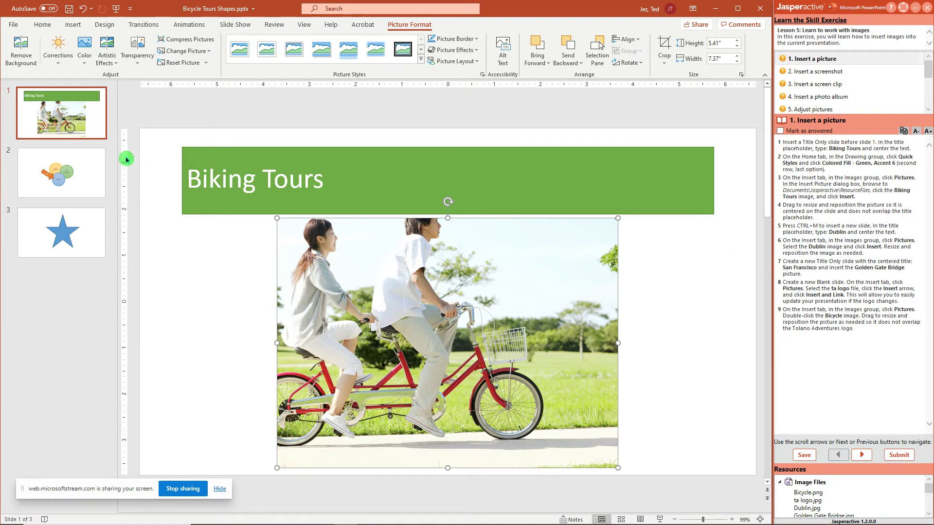
left_click(87, 140)
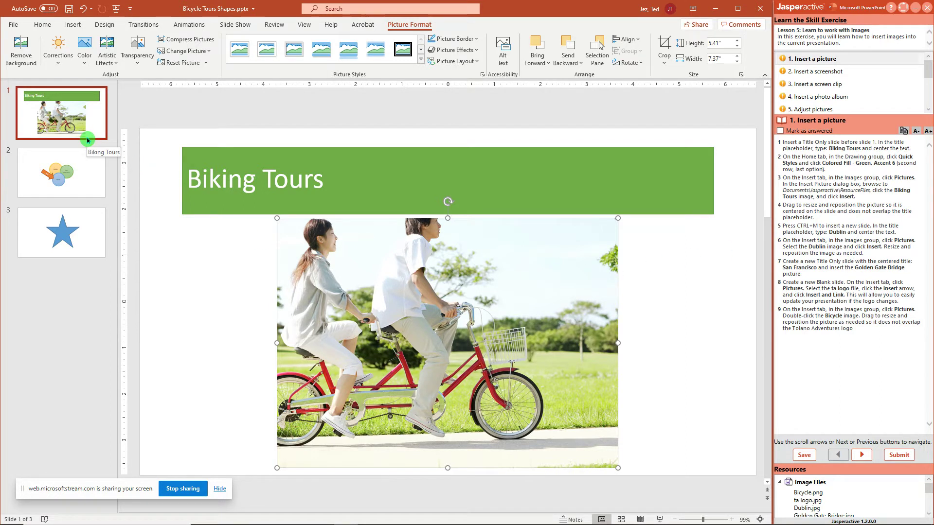
- Insert a Title Only slide after slide 1 with the title 'Dublin Tours'
key("ctrl+m")
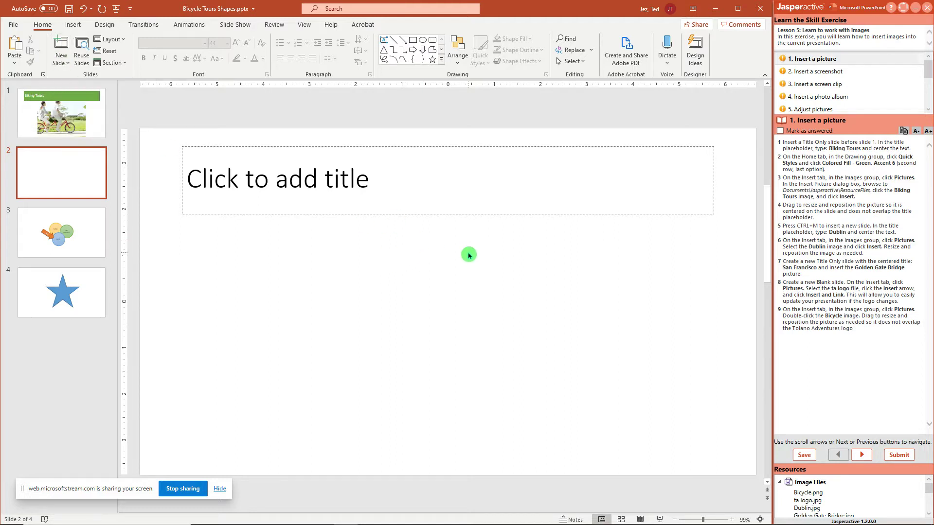
left_click(386, 192)
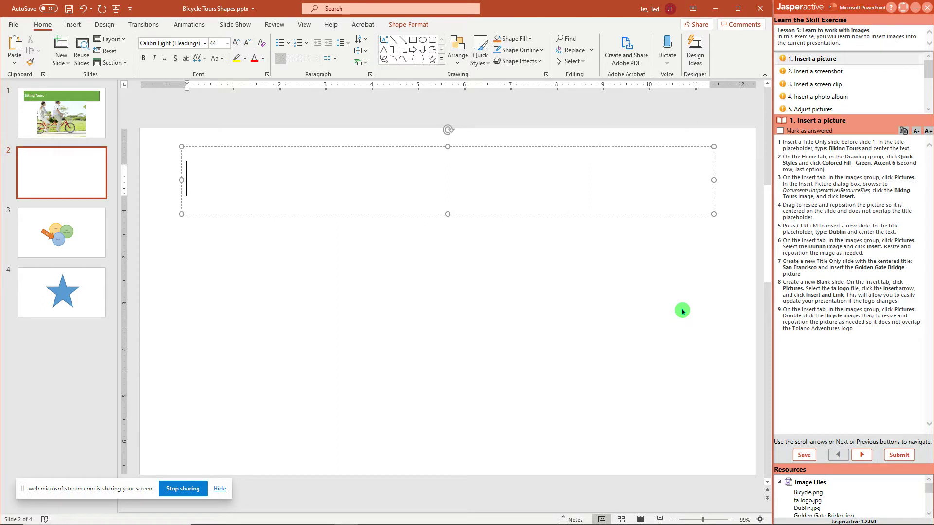
type("Dublin T")
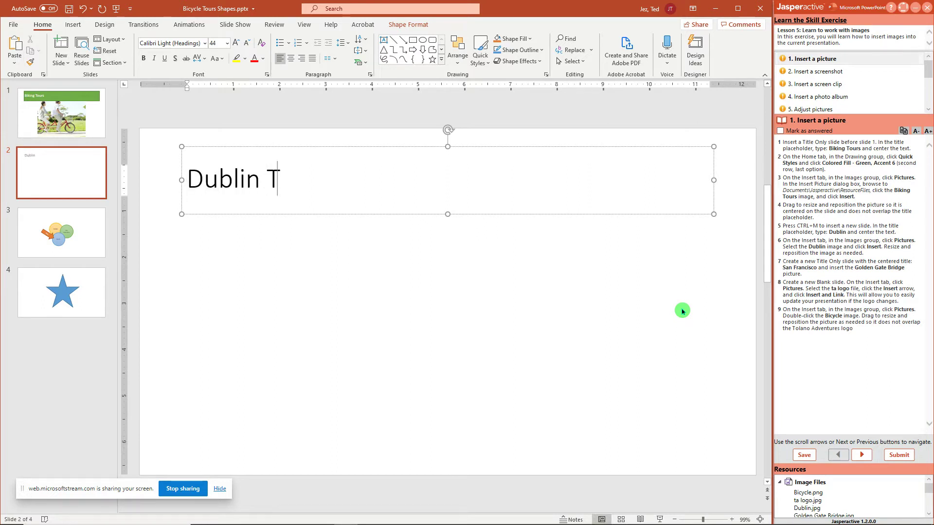
type("ours")
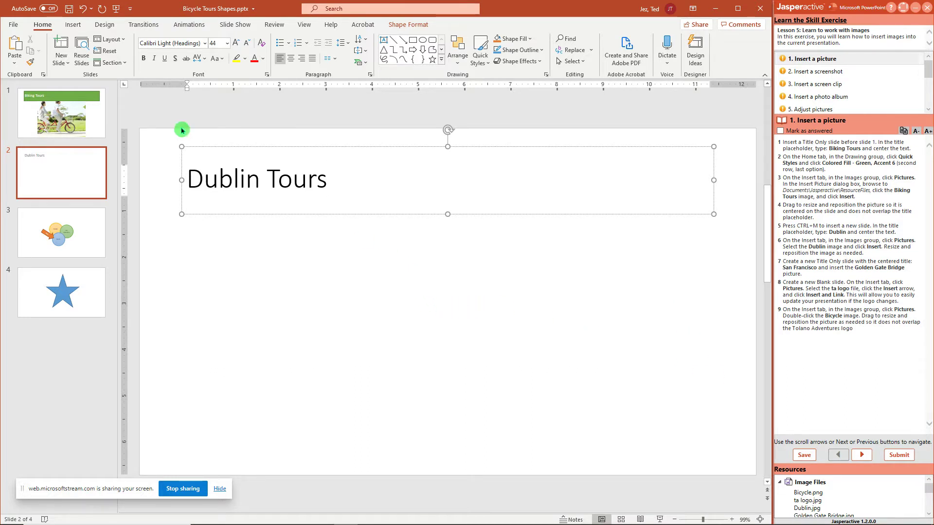
scroll(181, 130, "down", 1)
left_click(73, 25)
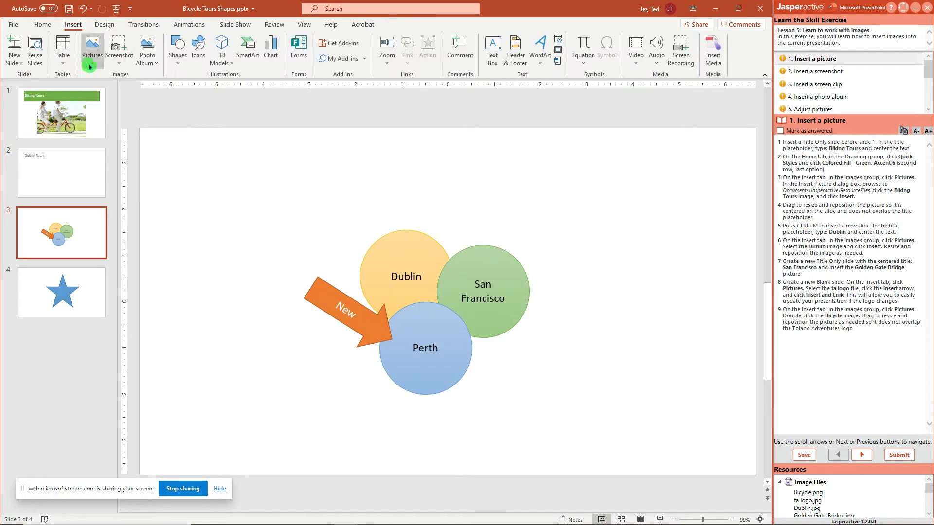
left_click(89, 67)
left_click(119, 94)
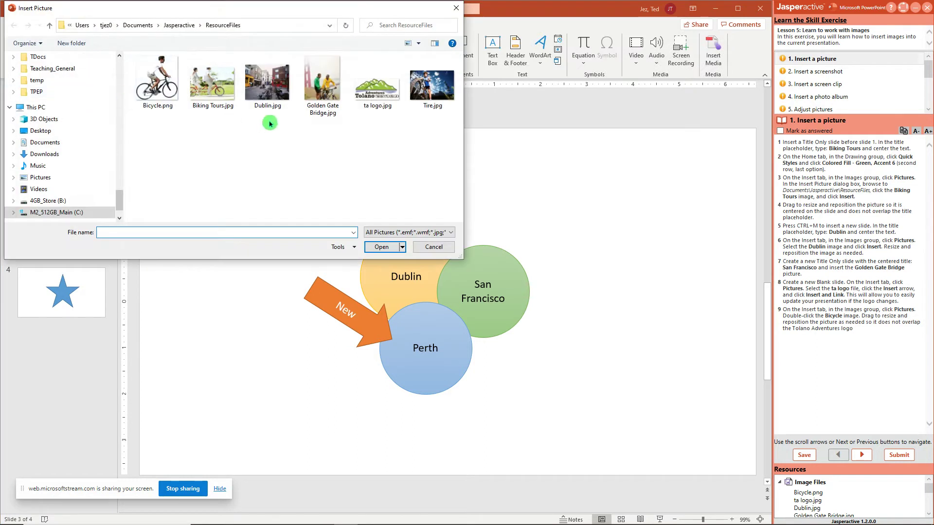
left_click(268, 85)
left_click(382, 247)
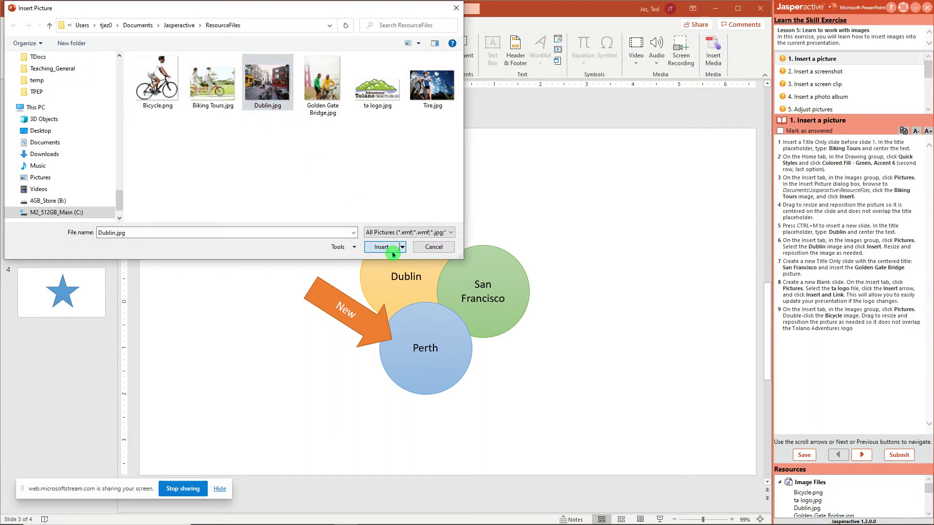
left_click_drag(657, 132, 519, 278)
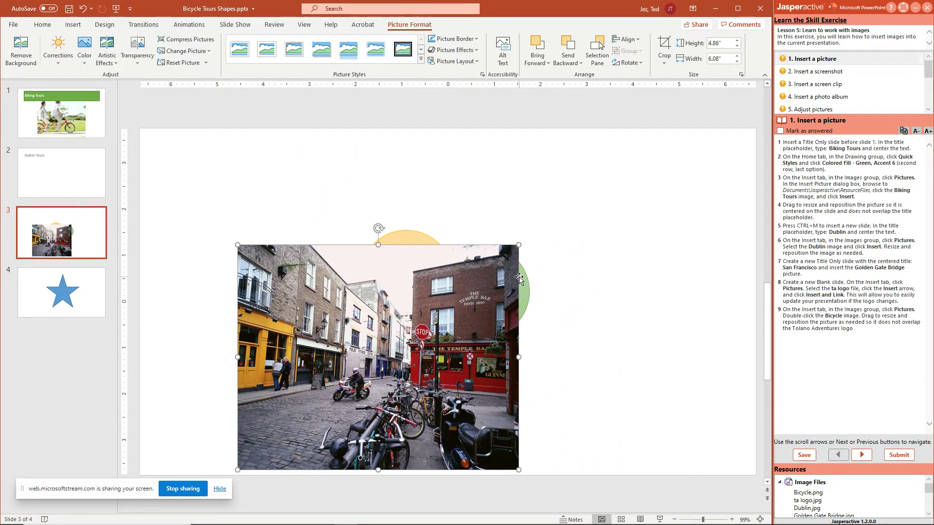
key("ctrl+z")
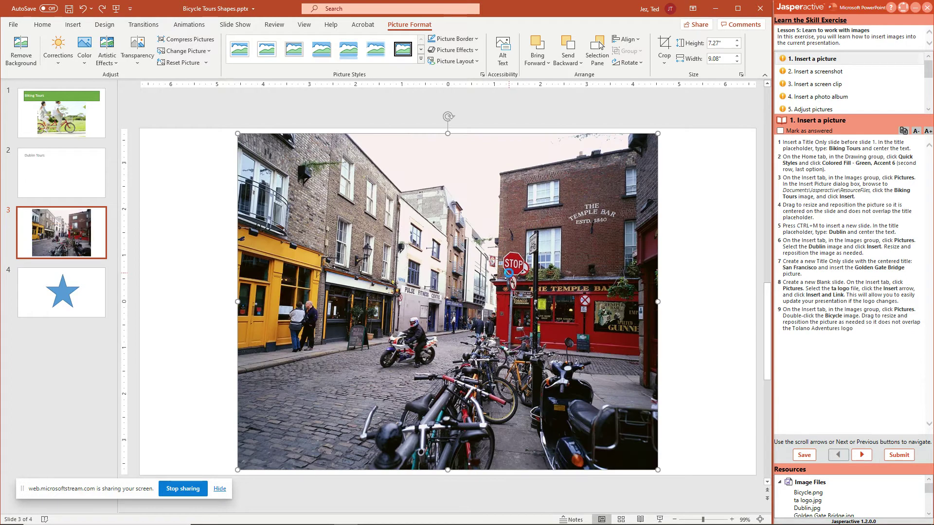
key("ctrl+z")
left_click(83, 192)
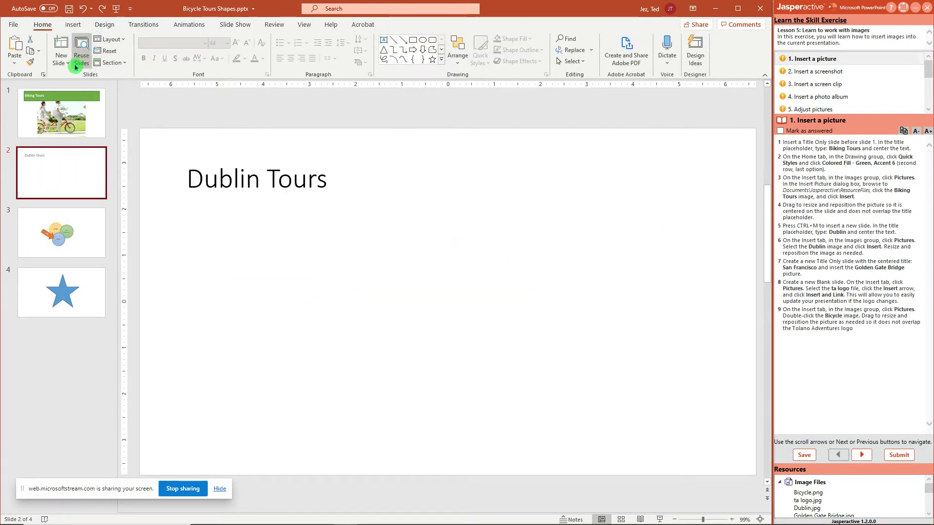
- Insert Dublin.jpg on the Dublin Tours slide, shrunk to 5.64" by 7.04" below the title
left_click(73, 24)
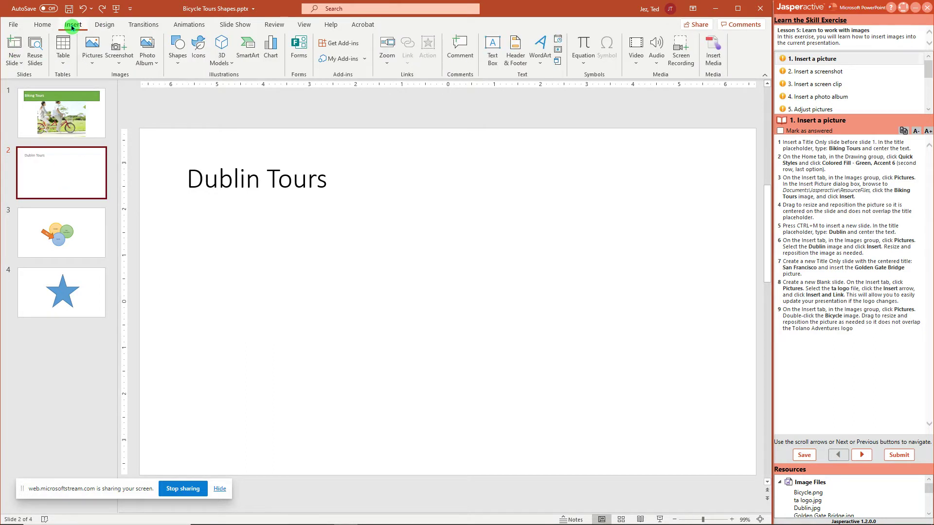
left_click(92, 63)
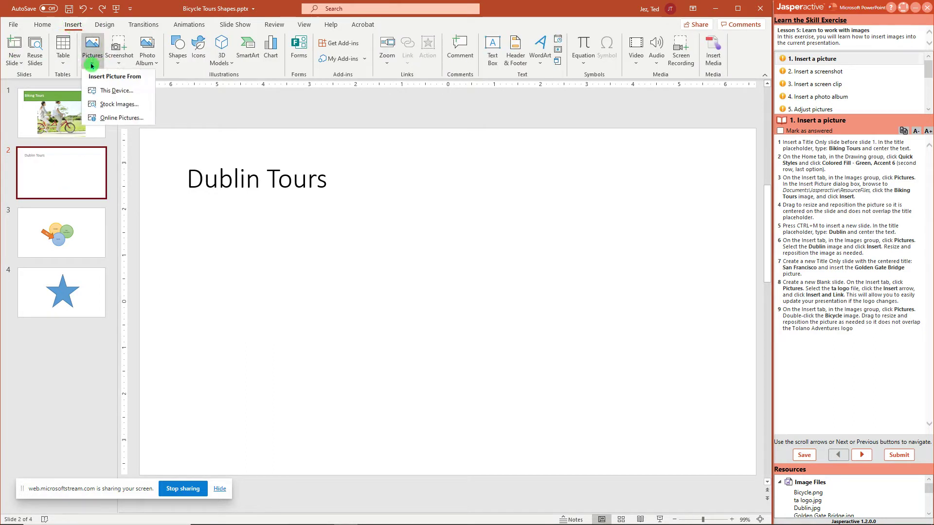
left_click(110, 91)
left_click(267, 87)
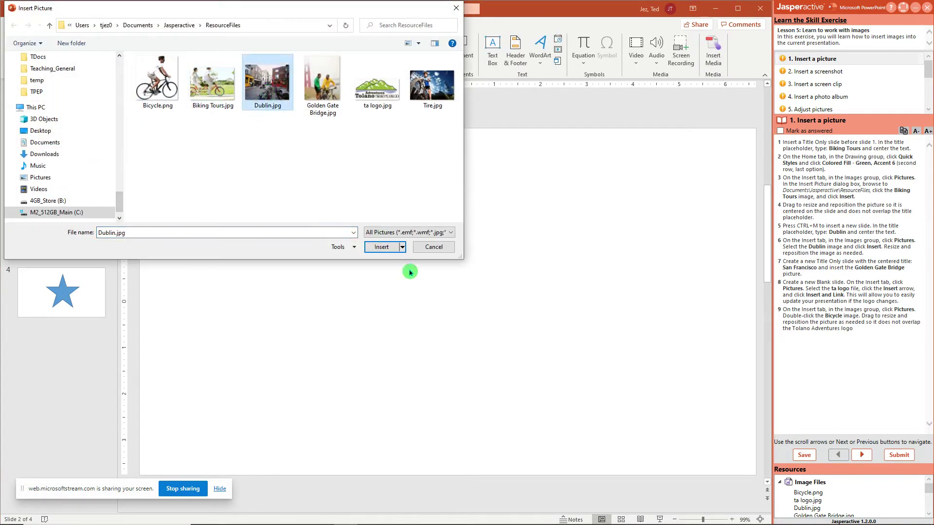
left_click(381, 247)
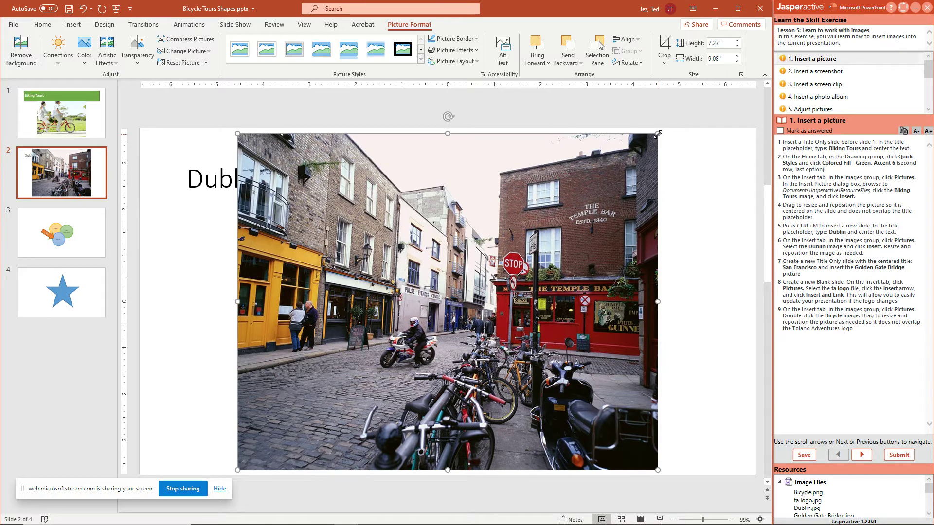
left_click_drag(656, 135, 553, 285)
- Centre the Dublin Tours title
left_click(327, 178)
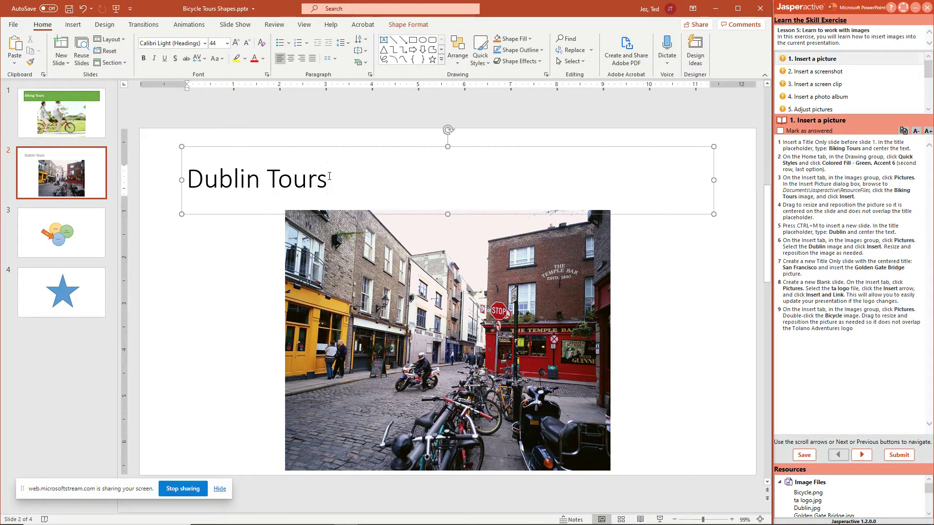
type("E")
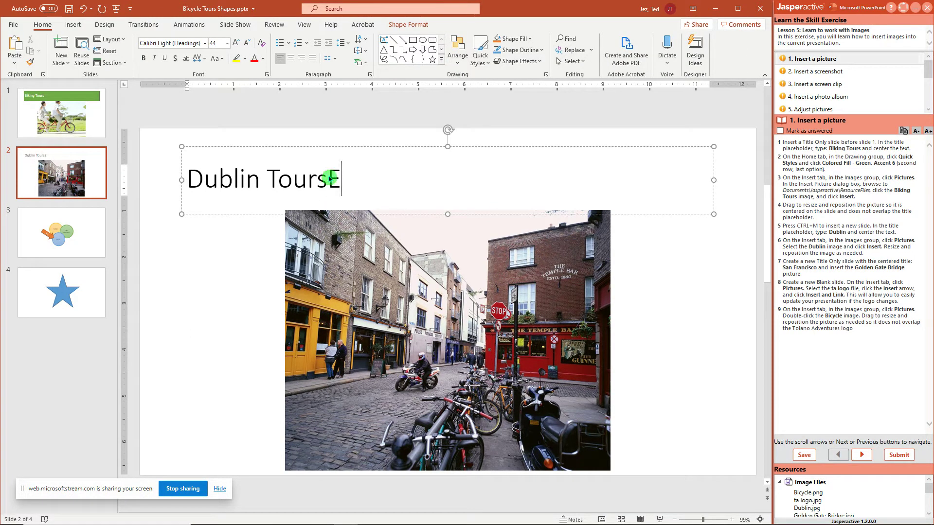
key("BackSpace")
key("ctrl+e")
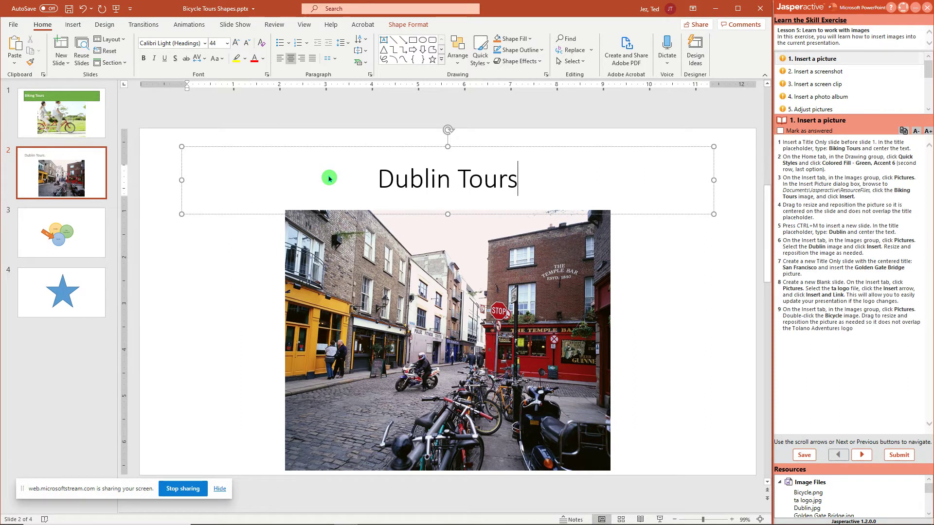
- Centre the Biking Tours title on slide 1, then return to slide 2
left_click(94, 103)
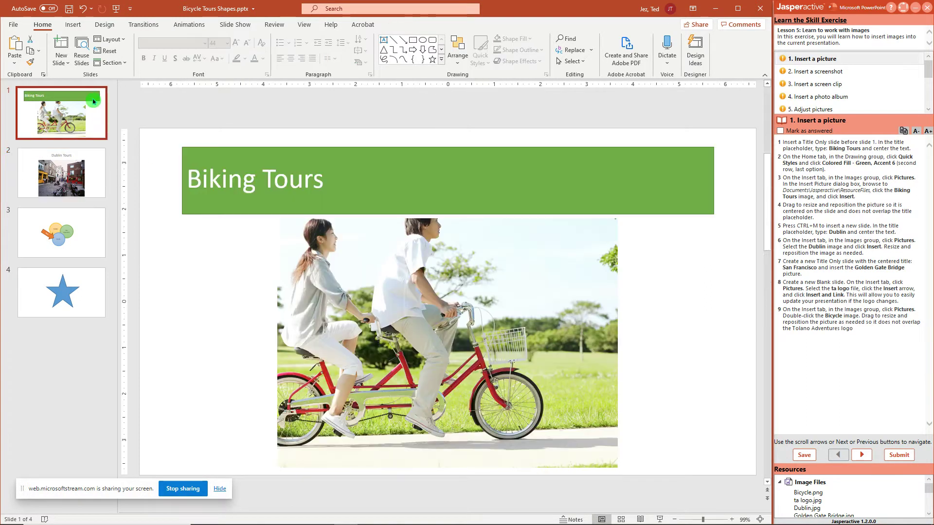
left_click(322, 179)
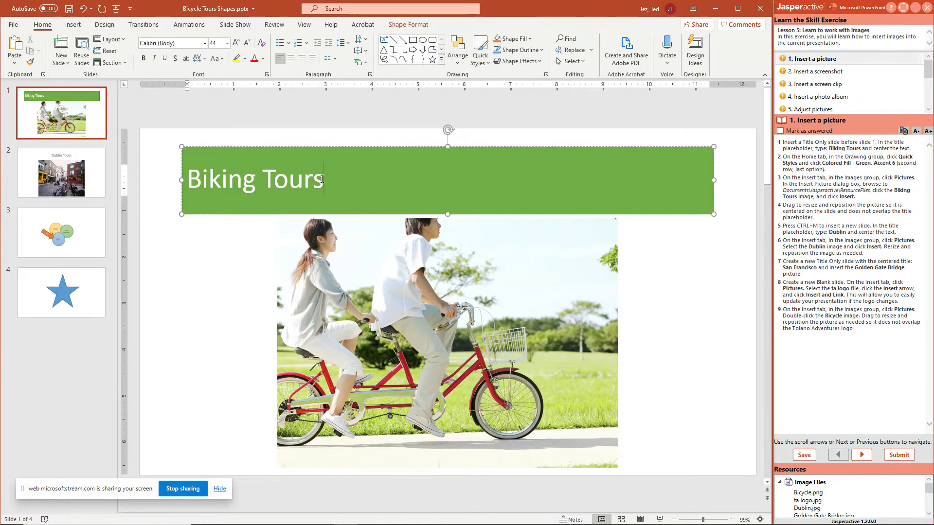
key("ctrl+e")
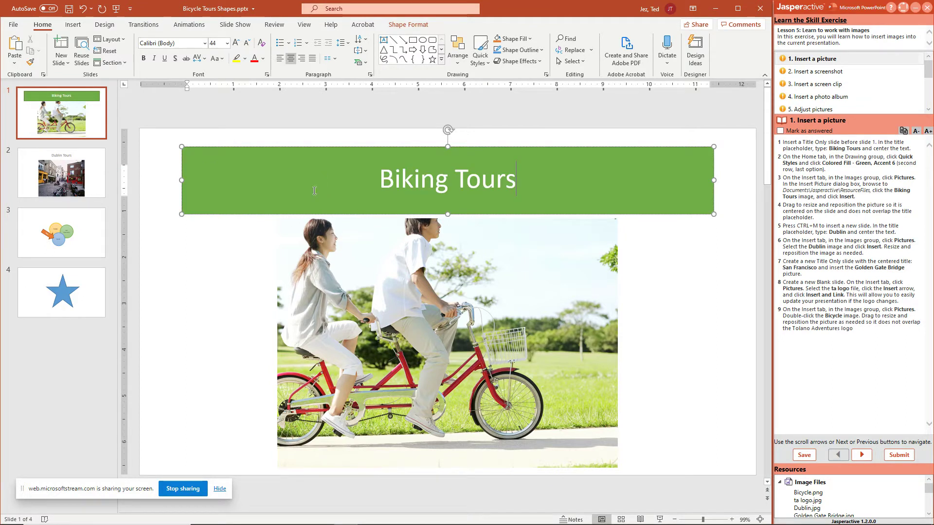
left_click(92, 167)
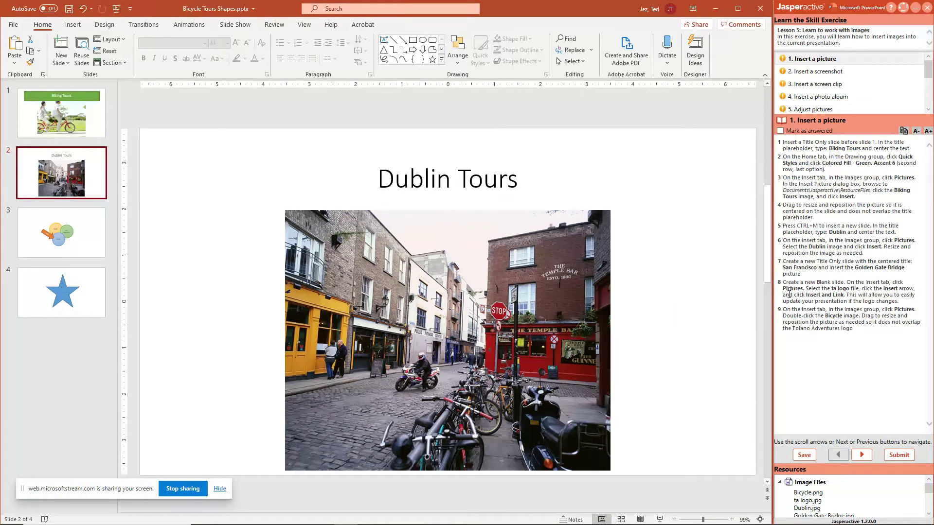
left_click(63, 62)
- Add a Title Only third slide with the centred title 'San Francisco Tours'
left_click(167, 155)
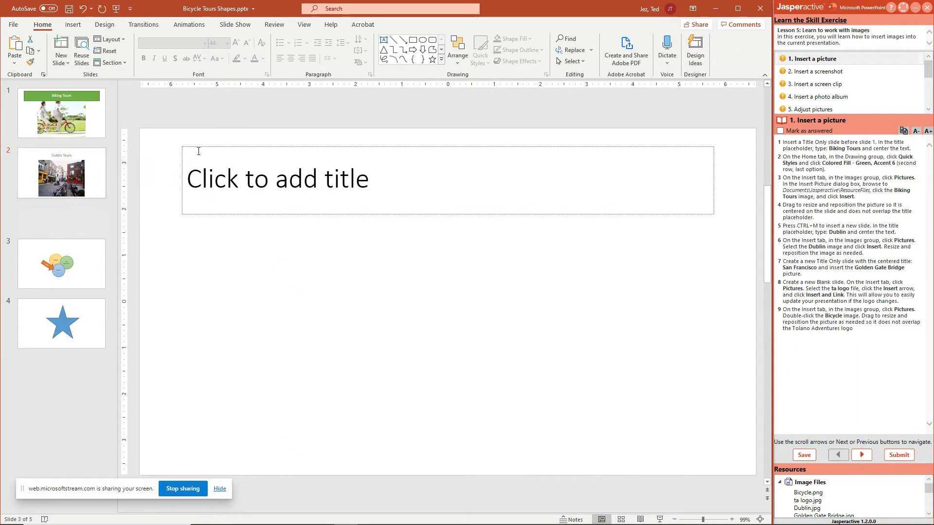
left_click(292, 164)
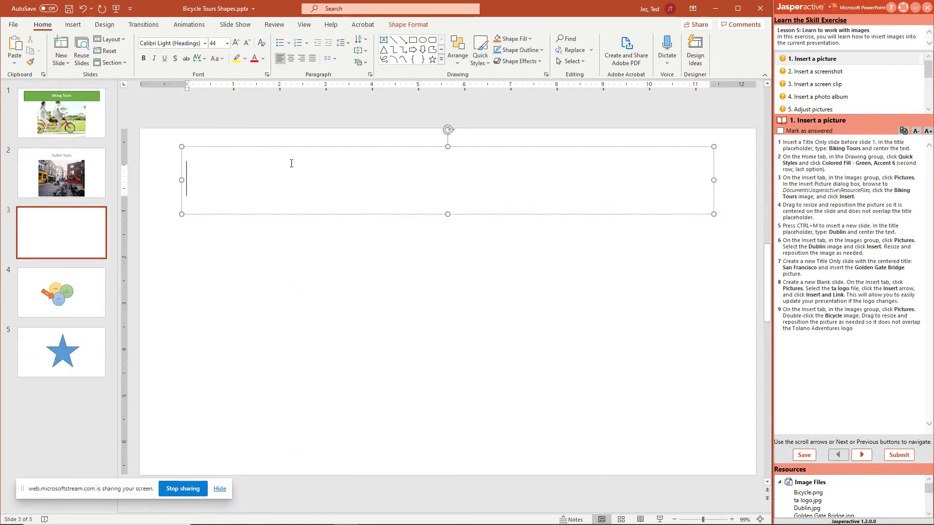
key("ctrl+e")
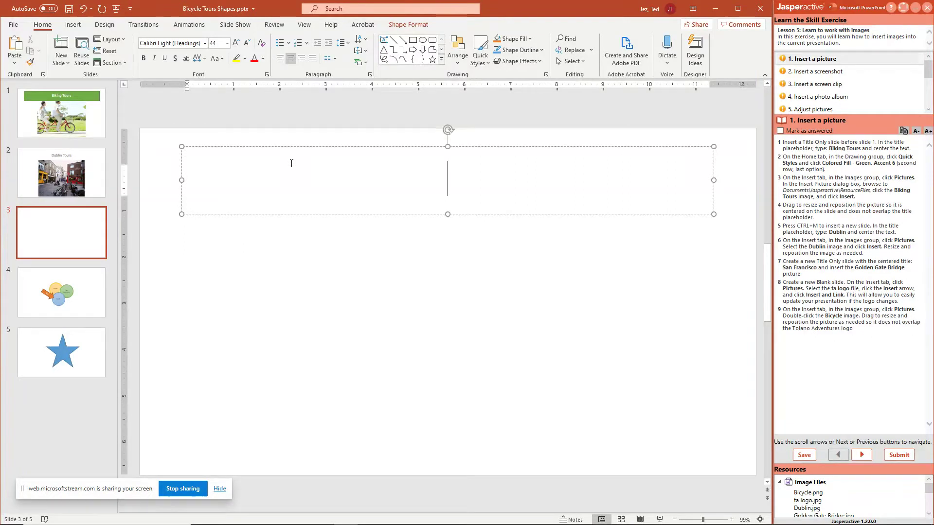
type("S")
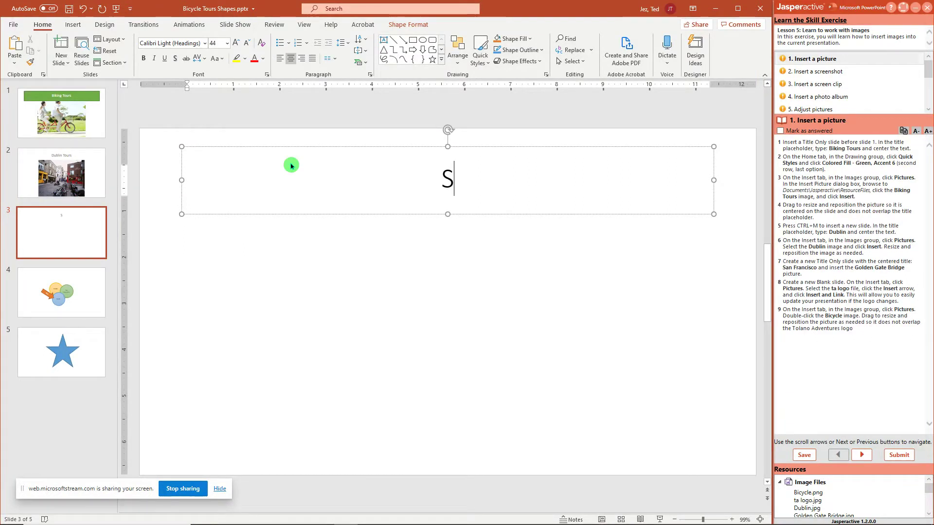
type("an Francisco Tour")
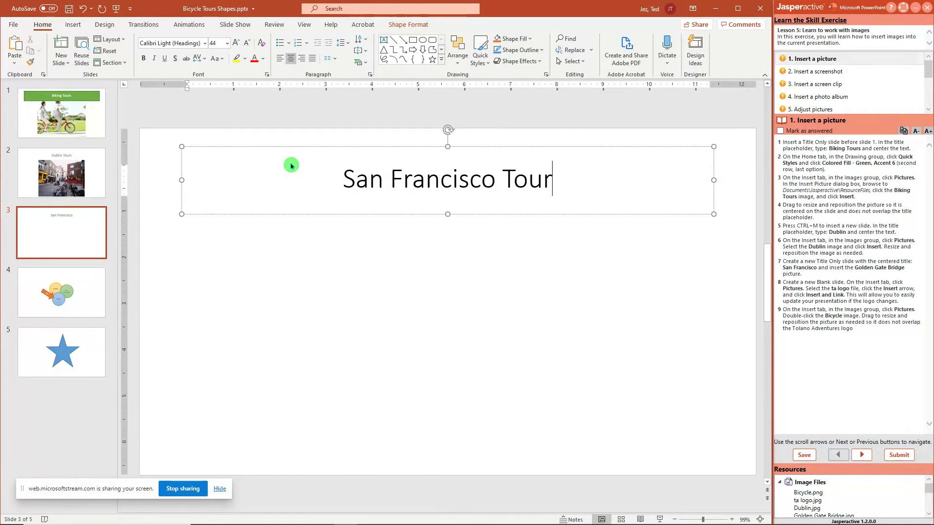
type("s")
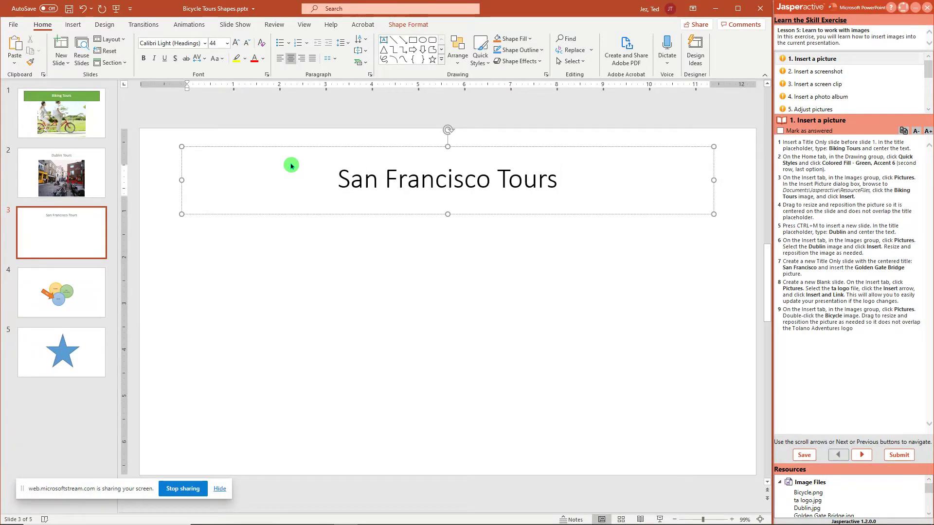
left_click(340, 263)
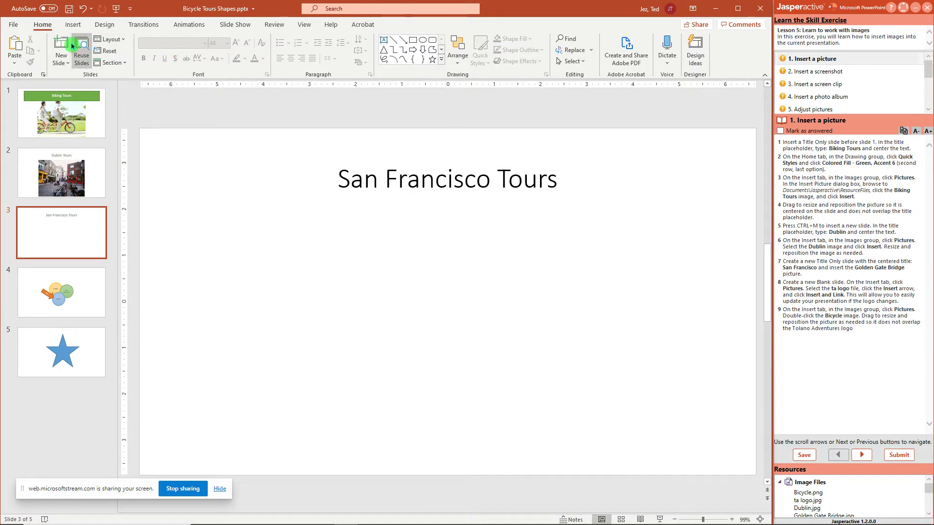
- Insert Golden Gate Bridge.jpg, resize it to 5.33" by 4.26" and centre it below the title
left_click(73, 25)
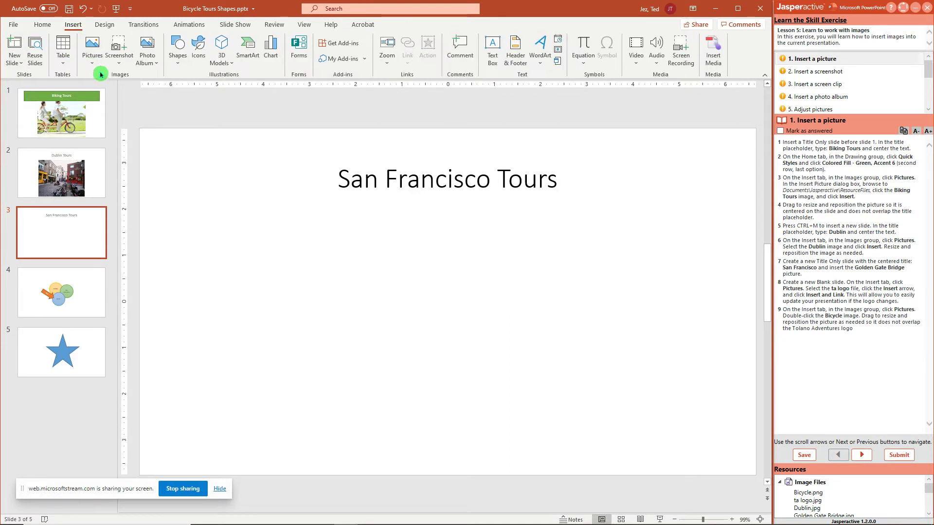
left_click(92, 51)
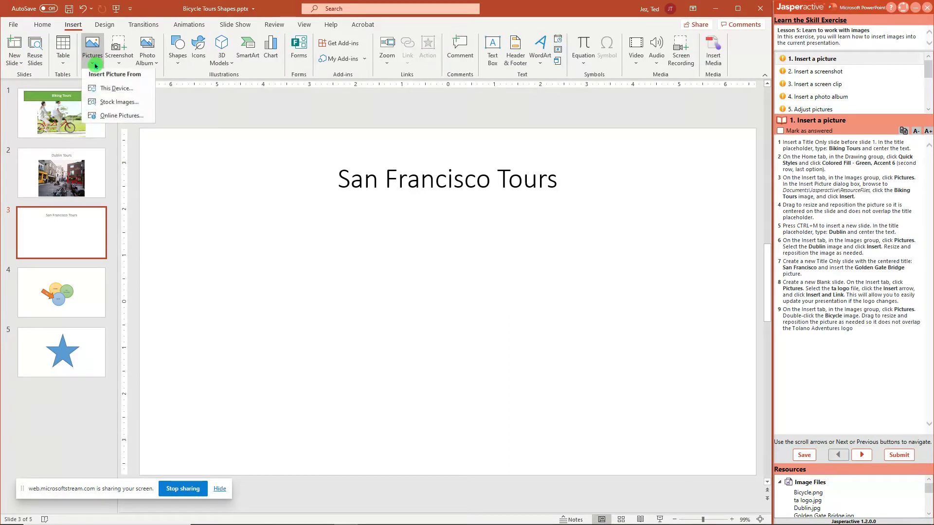
left_click(120, 92)
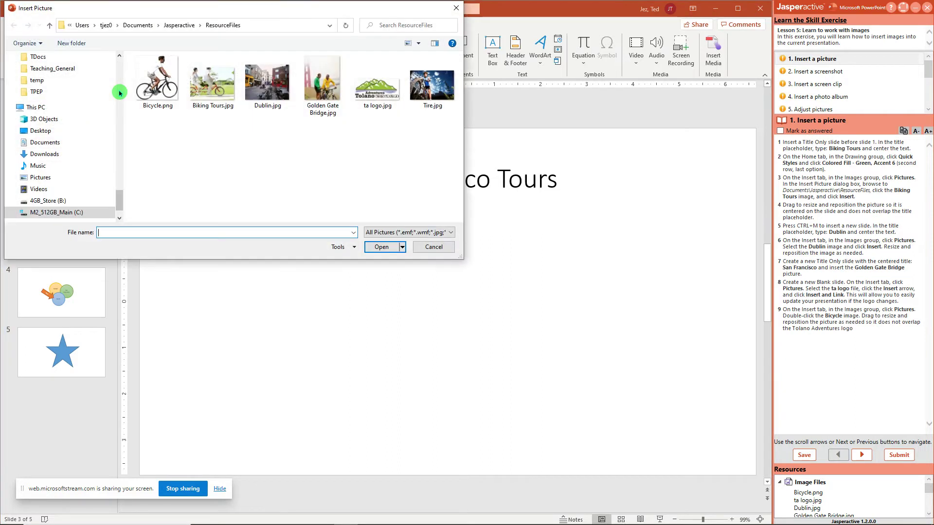
left_click(335, 96)
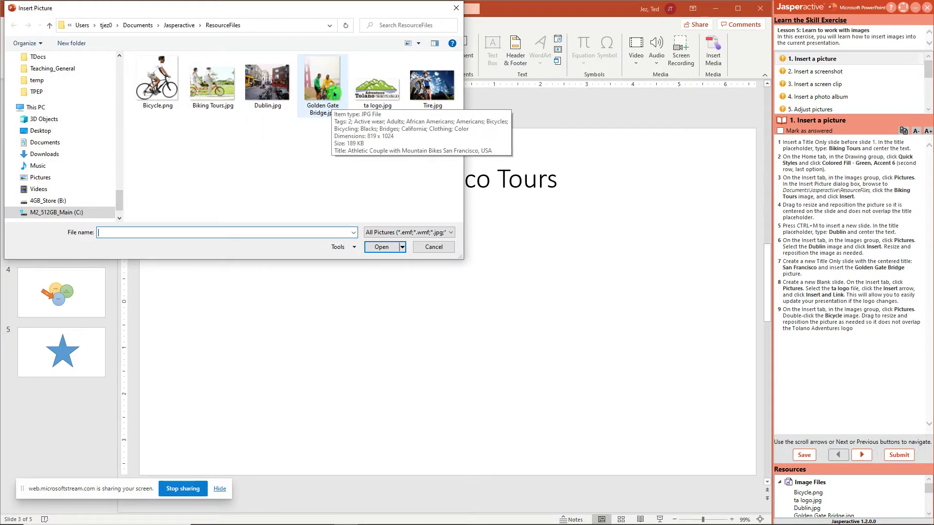
left_click(335, 93)
left_click(384, 249)
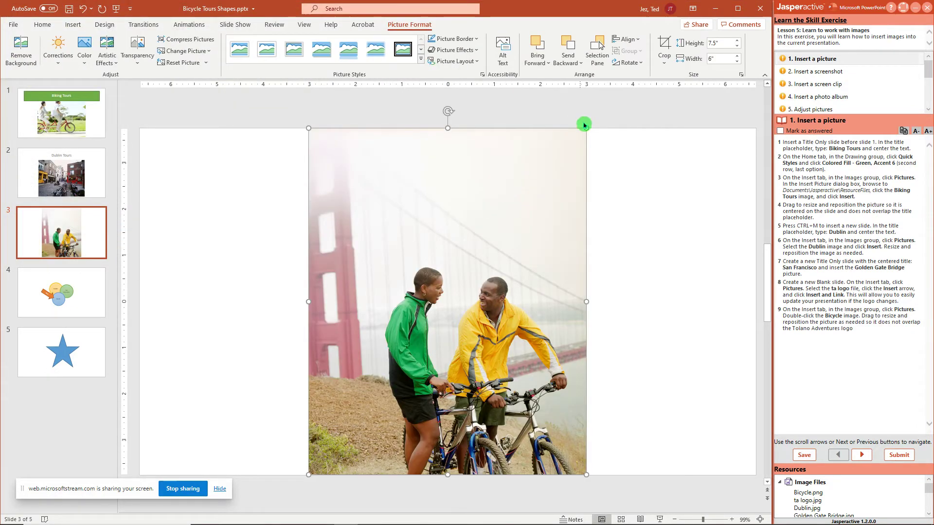
left_click_drag(585, 125, 505, 226)
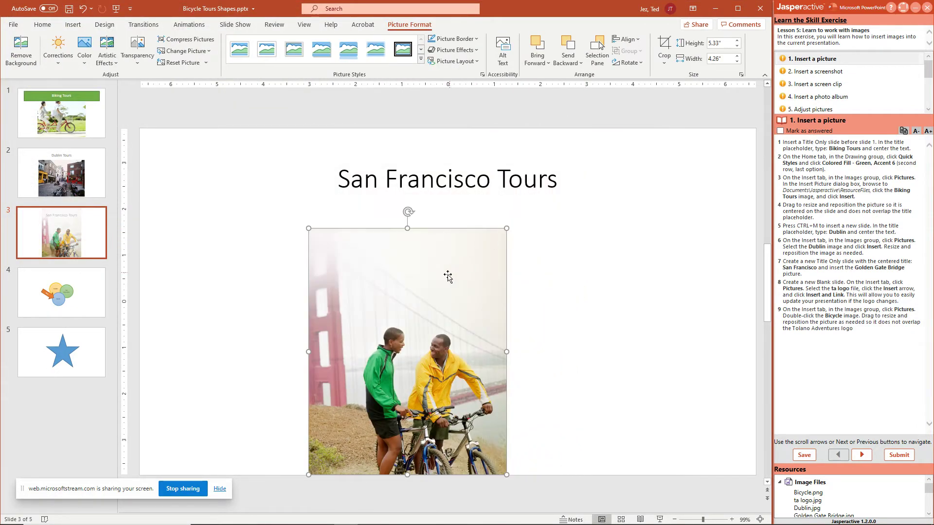
left_click_drag(448, 276, 491, 260)
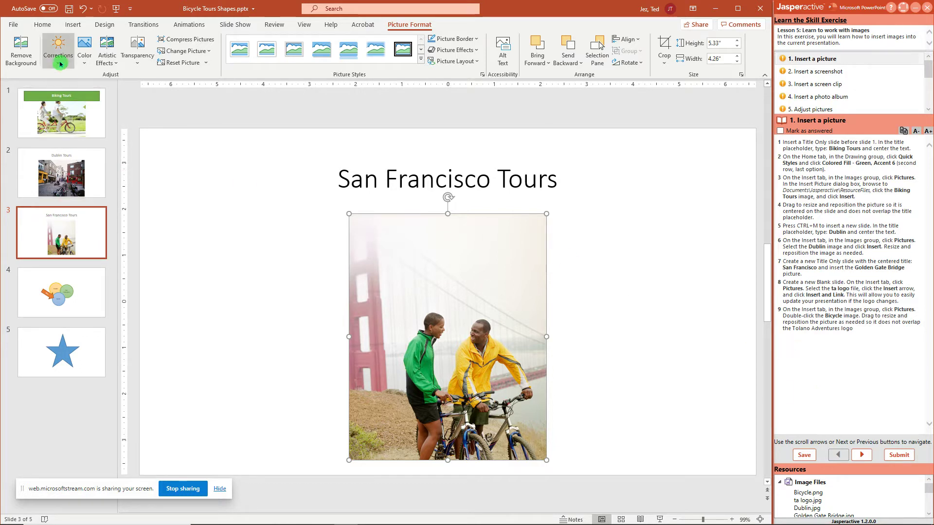
- Add a blank slide after the San Francisco Tours slide
left_click(48, 31)
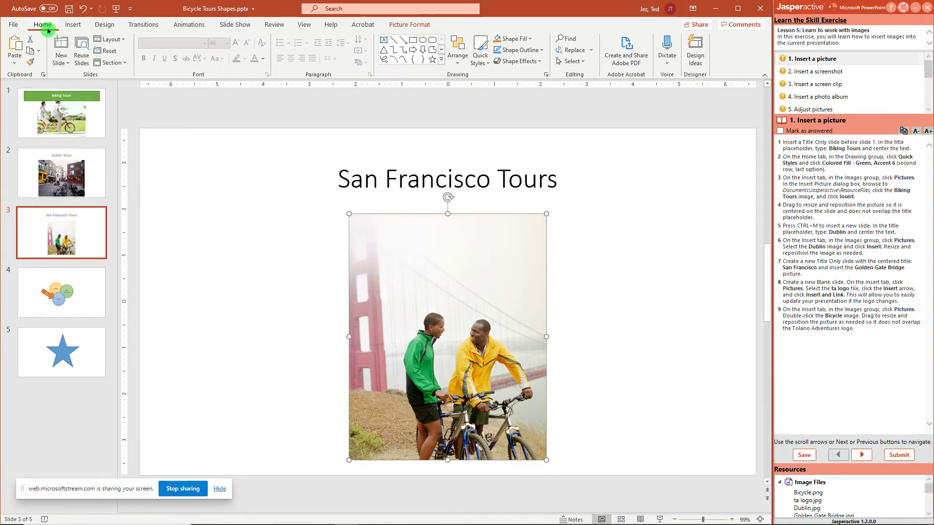
left_click(61, 63)
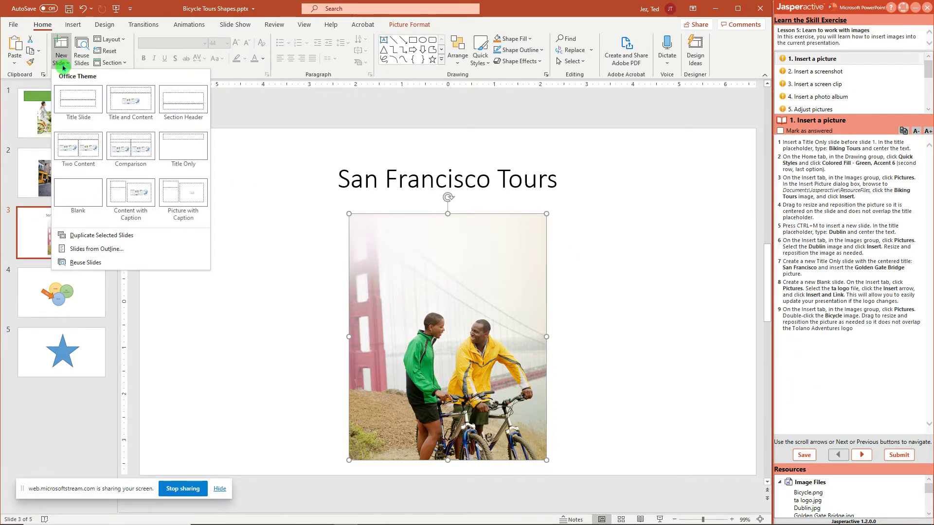
left_click(80, 192)
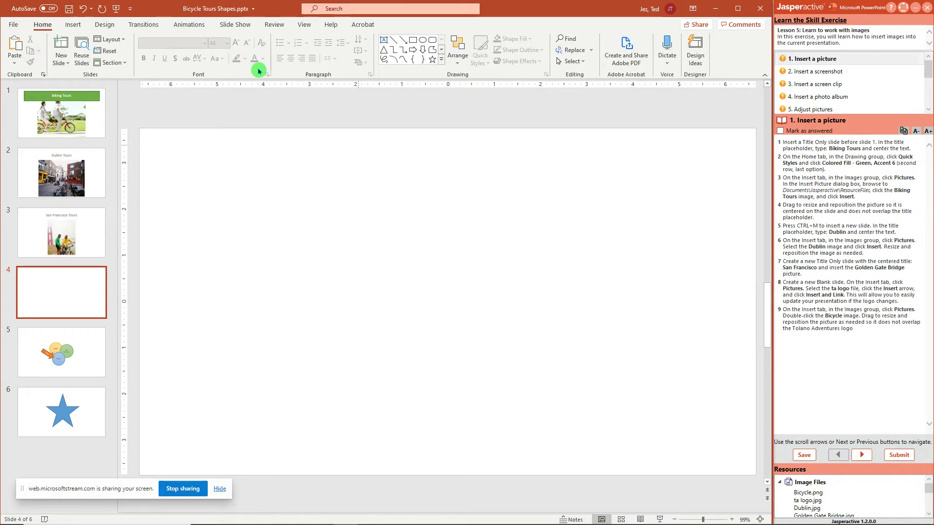
- Insert ta logo.jpg on the blank slide using Insert and Link
left_click(83, 25)
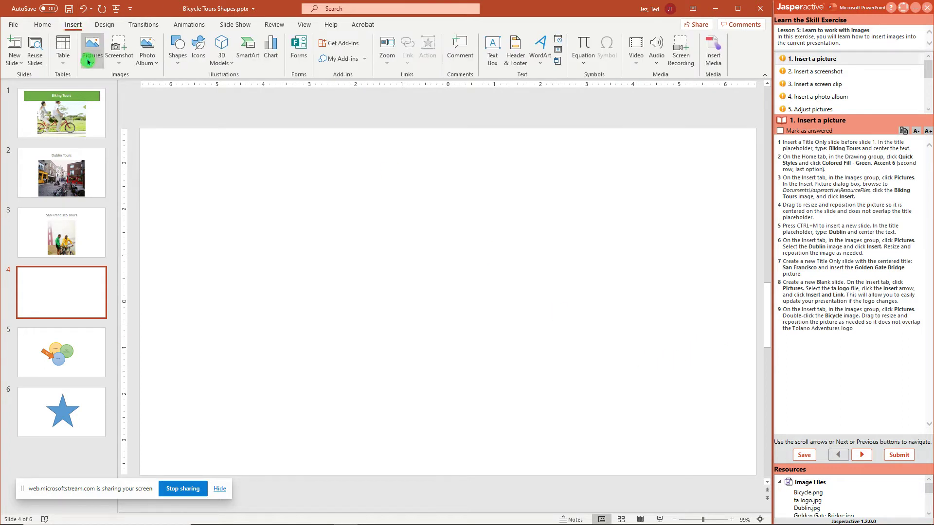
left_click(92, 54)
left_click(99, 91)
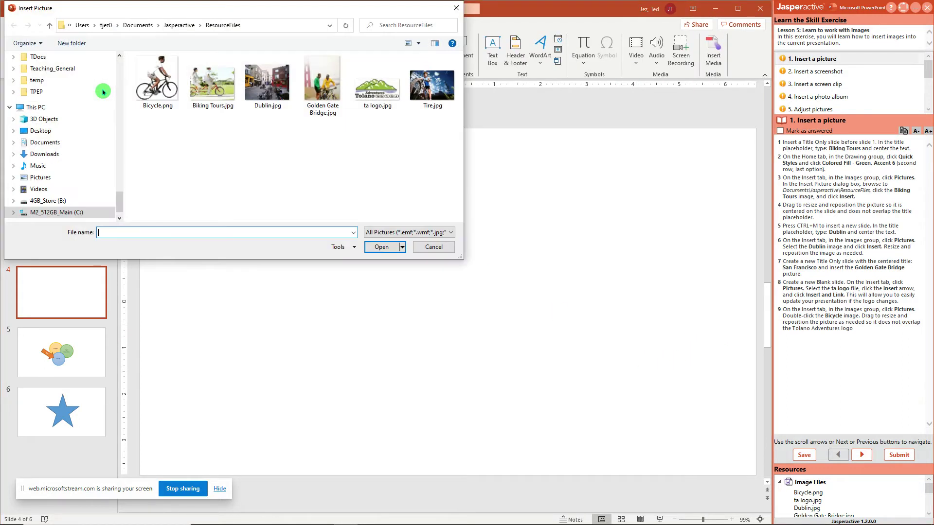
left_click(383, 106)
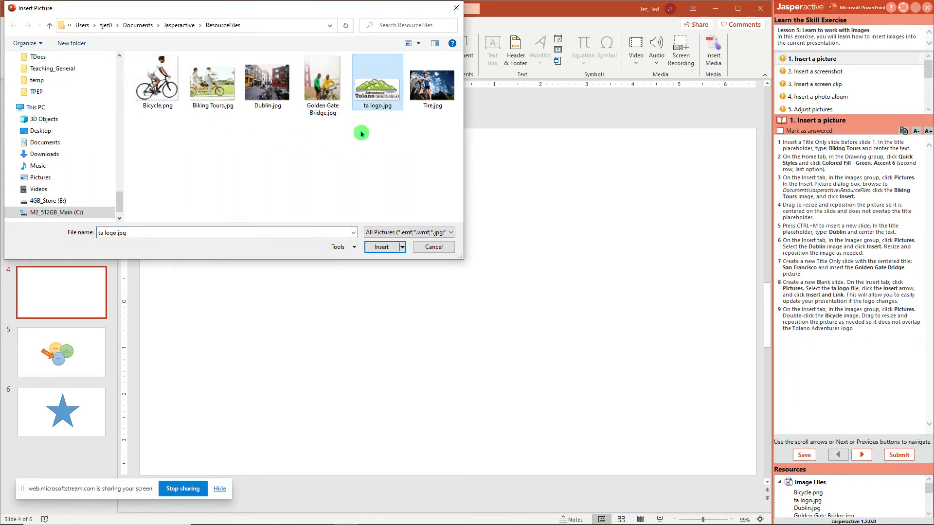
left_click(402, 248)
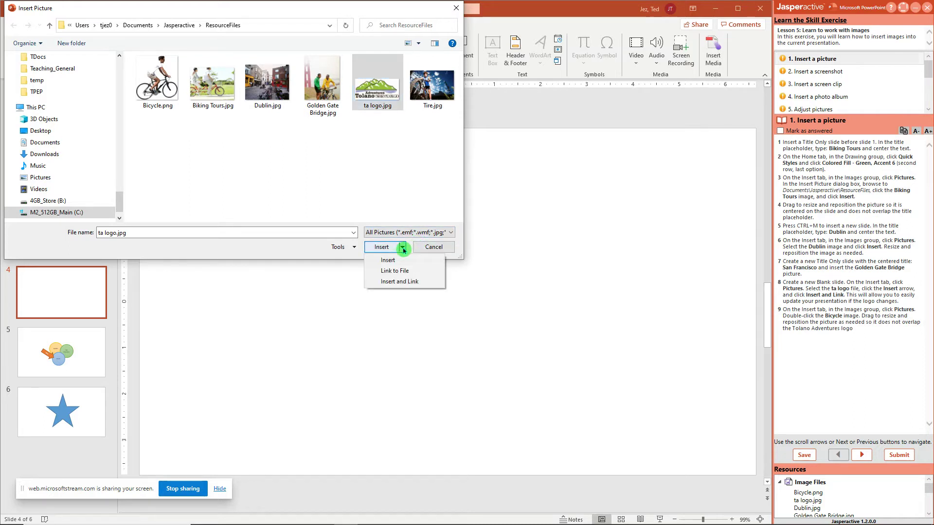
left_click(429, 284)
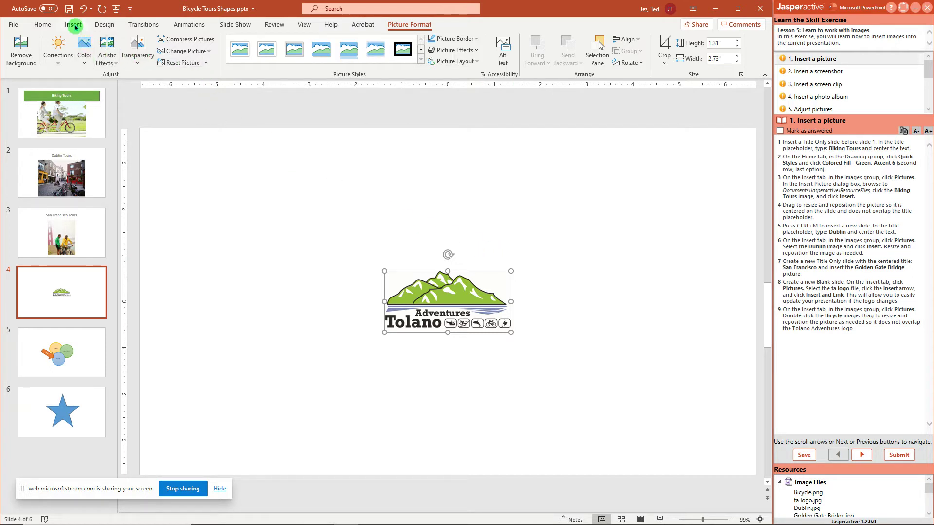
- Insert Bicycle.png on slide 4, shrunk to 0.69" by 0.65" at the logo's upper left
left_click(74, 26)
left_click(92, 60)
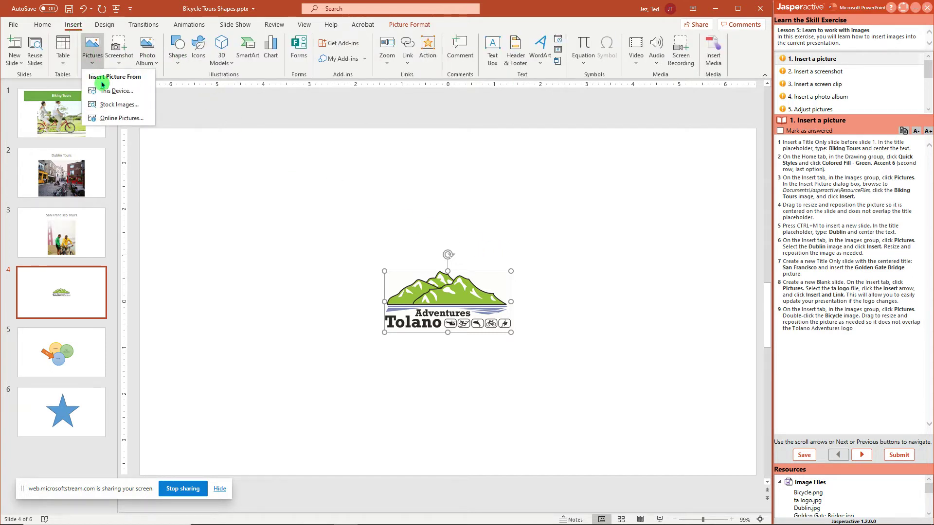
left_click(116, 92)
left_click(156, 94)
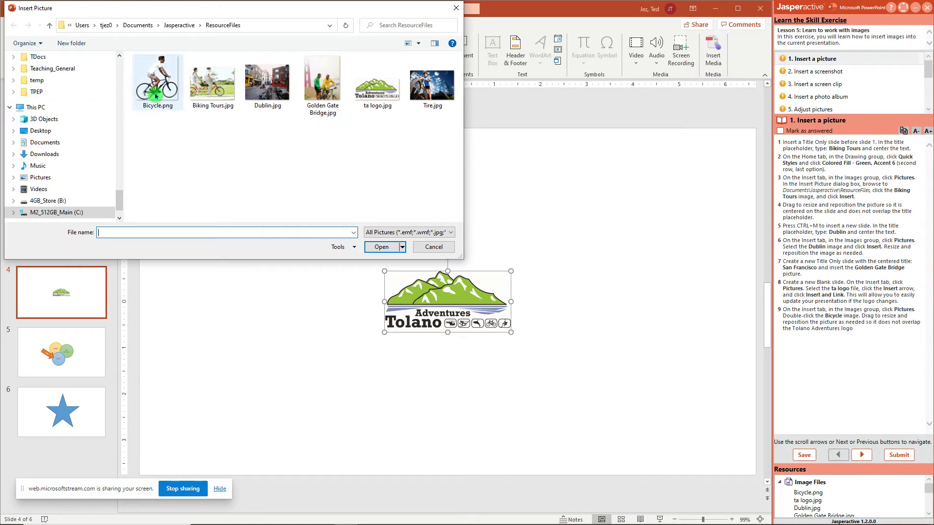
left_click(160, 95)
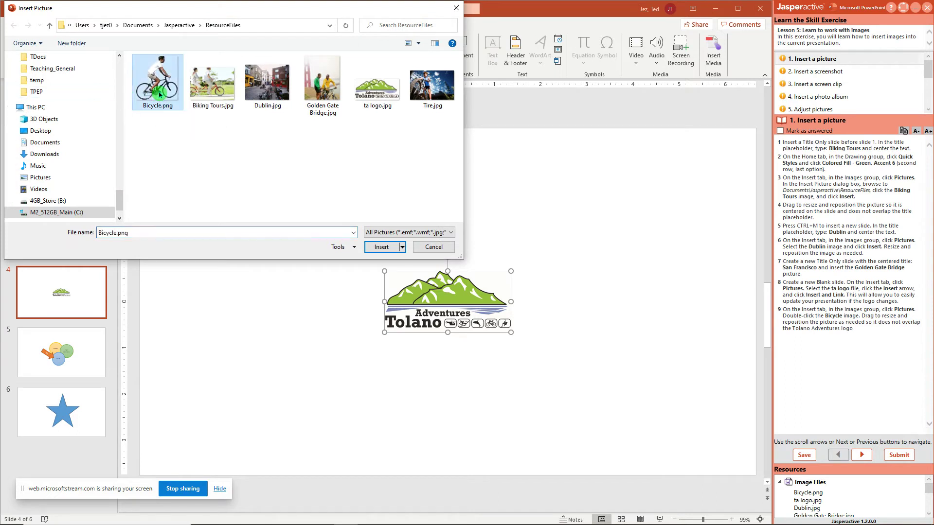
left_click(382, 249)
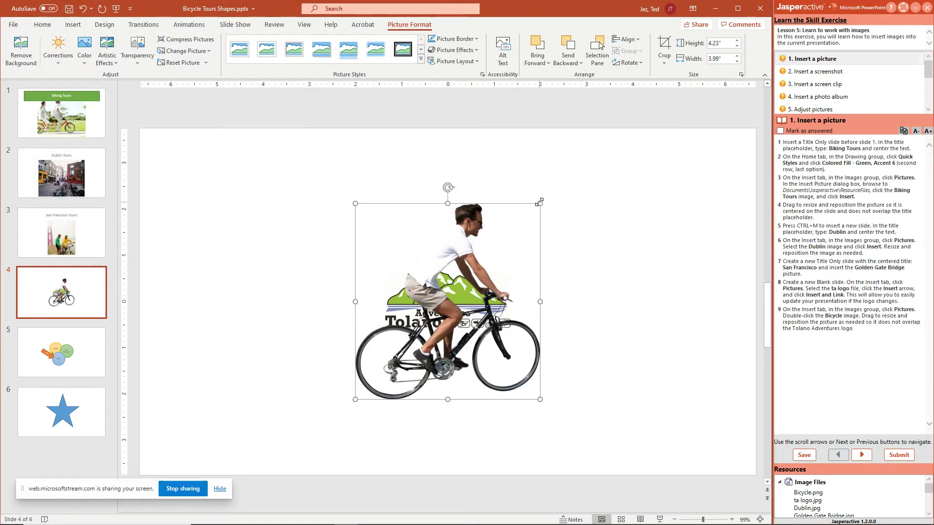
left_click_drag(539, 202, 395, 271)
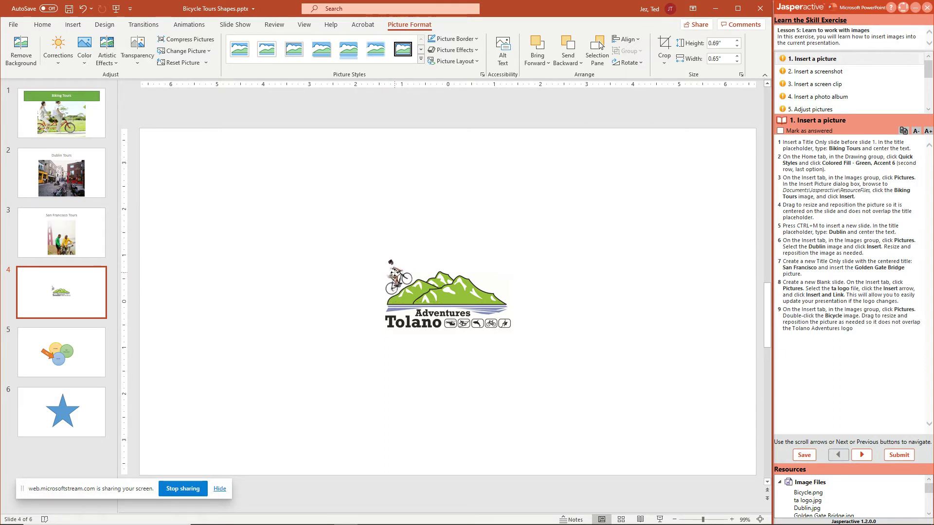
left_click(651, 412)
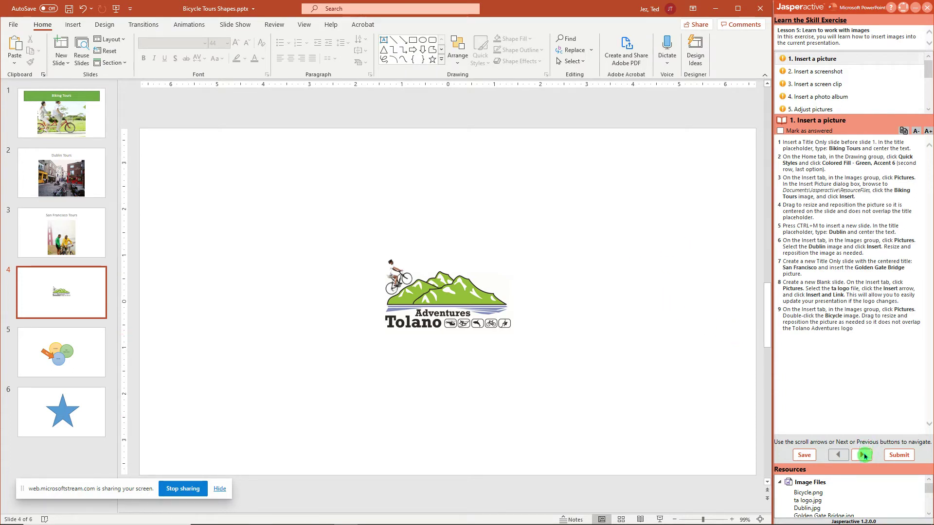
- Advance the Jasperactive exercise panel to task 2, Insert a screenshot
left_click(863, 455)
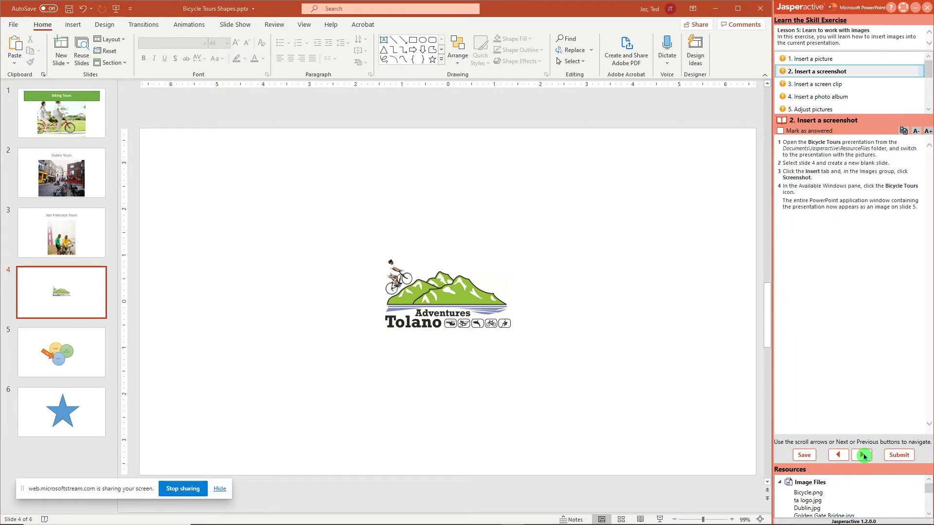
- Open Bicycle Tours.pptx from Documents\Jasperactive\ResourceFiles, then bring Bicycle Tours Shapes back in front
left_click(15, 25)
left_click(29, 90)
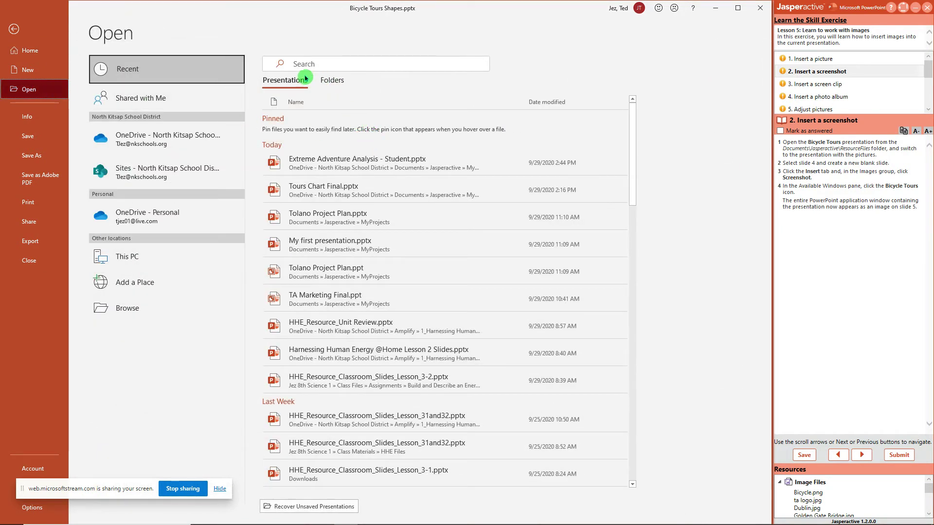
left_click(129, 261)
left_click(129, 261)
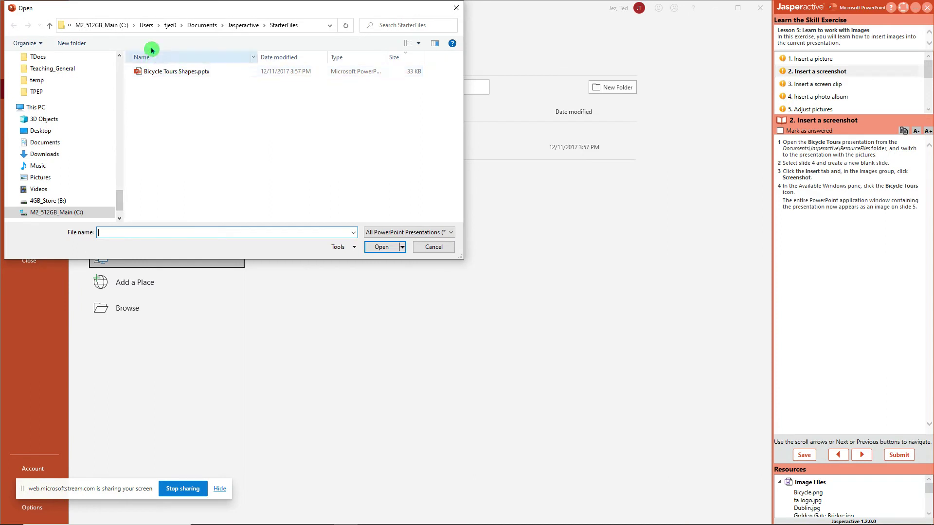
left_click(243, 25)
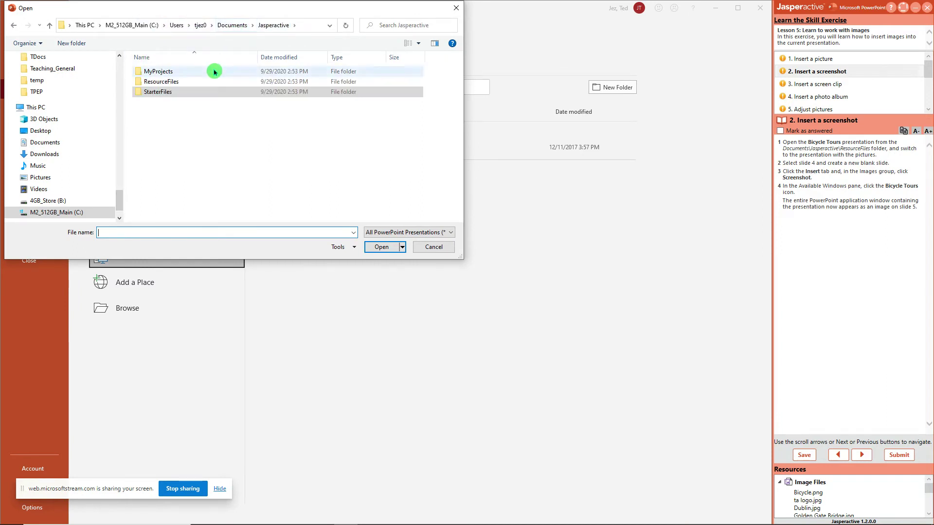
double_click(186, 82)
left_click(168, 73)
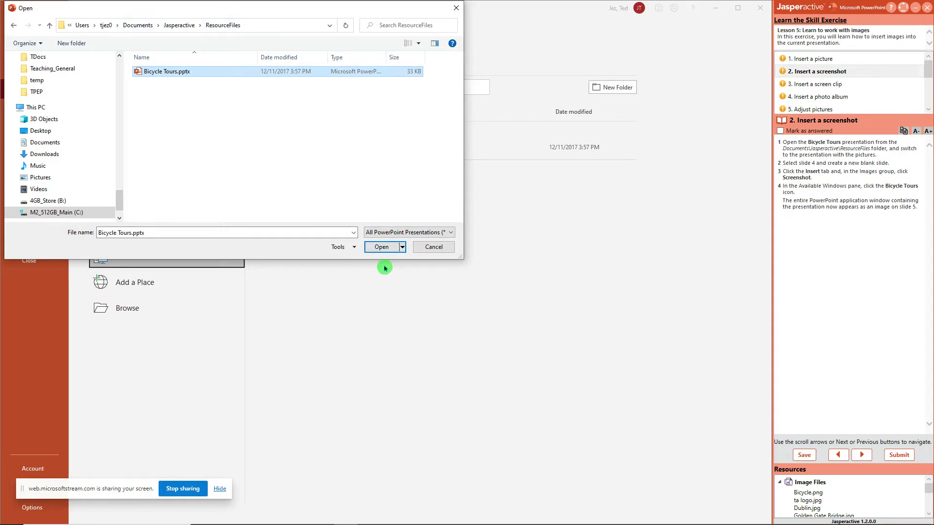
left_click(382, 247)
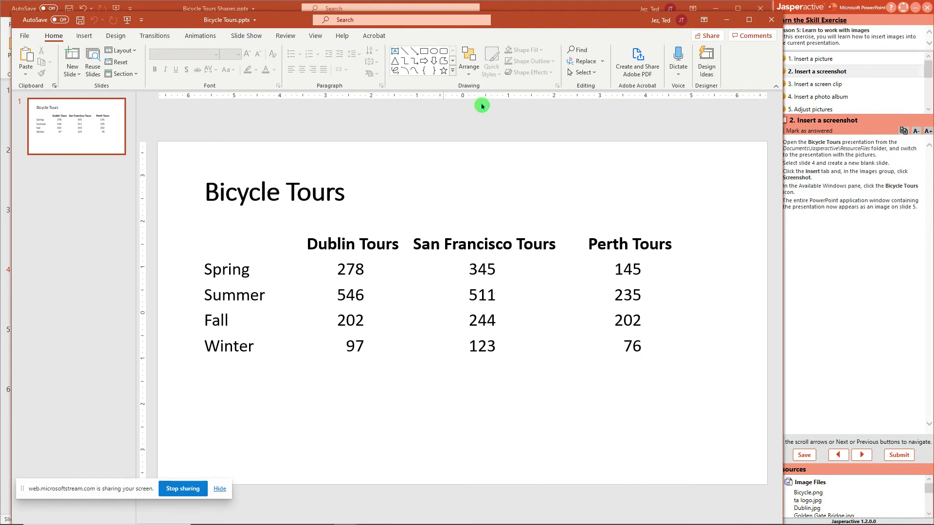
left_click_drag(559, 21, 523, 23)
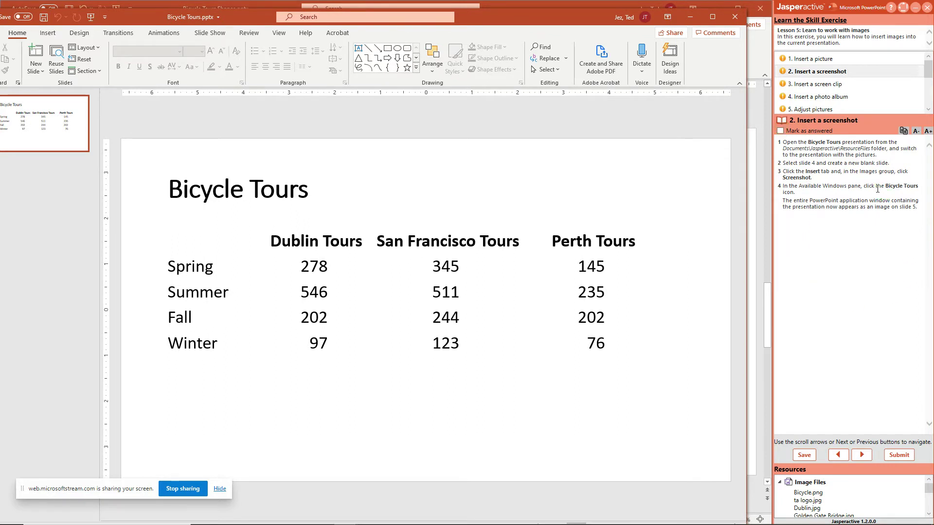
left_click(555, 5)
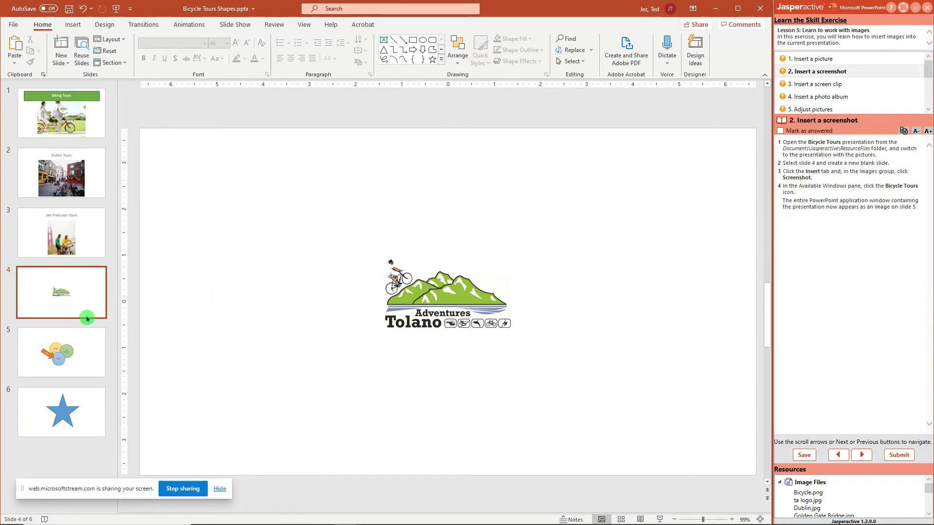
- Add a Blank-layout slide after slide 4
left_click(63, 66)
left_click(78, 199)
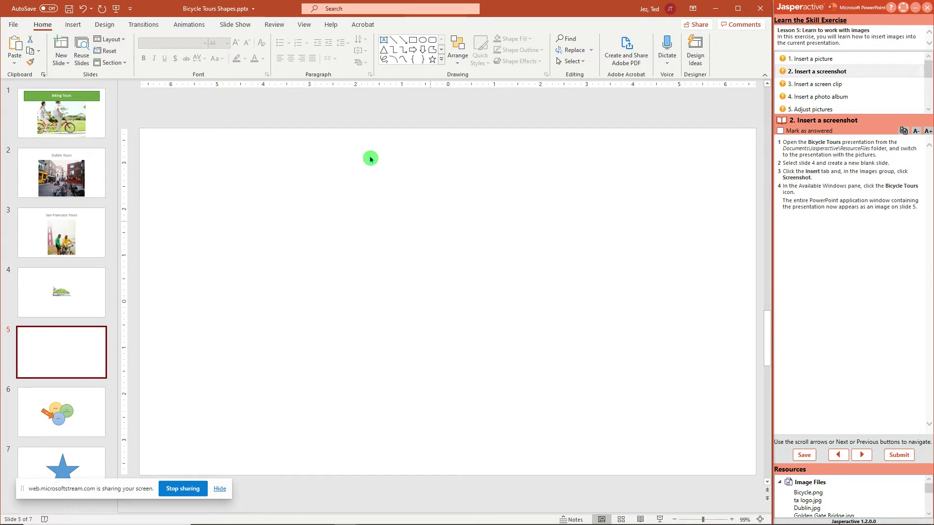
- Insert a screenshot of the Bicycle Tours window on slide 5, then advance to task 3
left_click(79, 25)
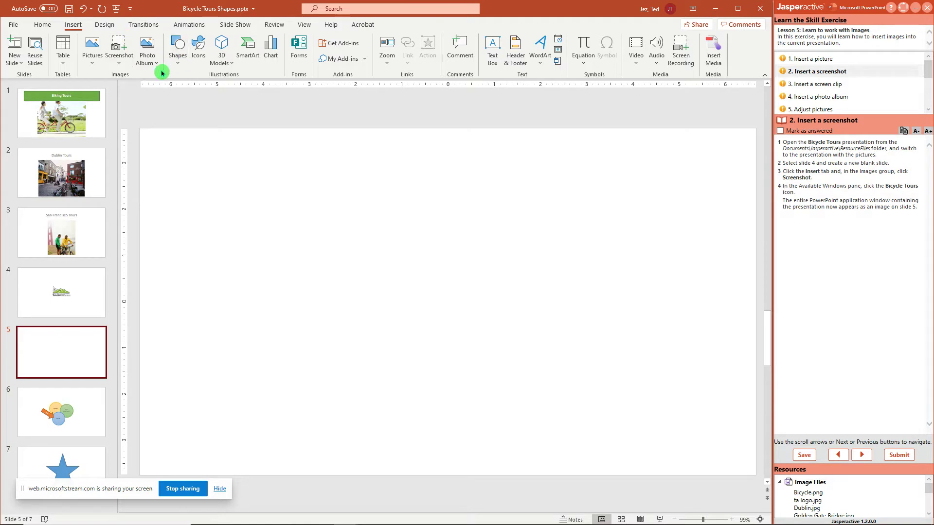
left_click(121, 68)
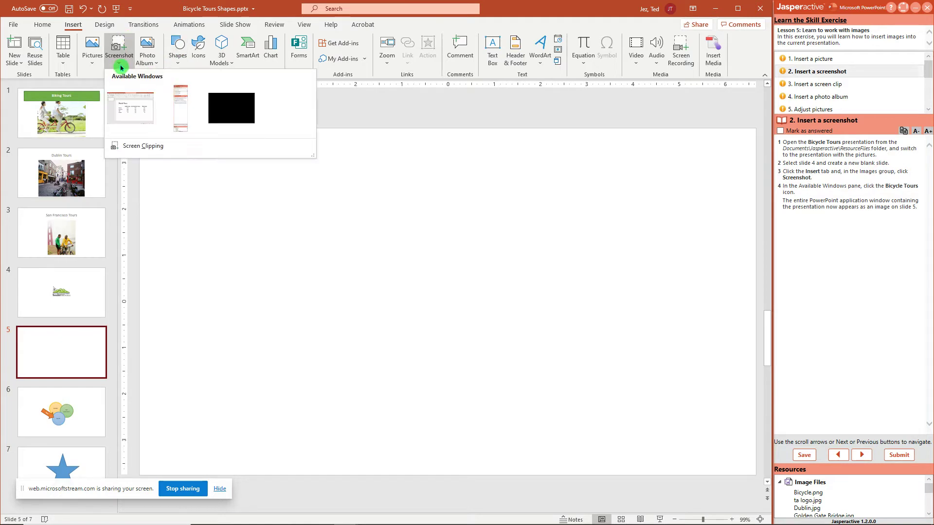
left_click(135, 111)
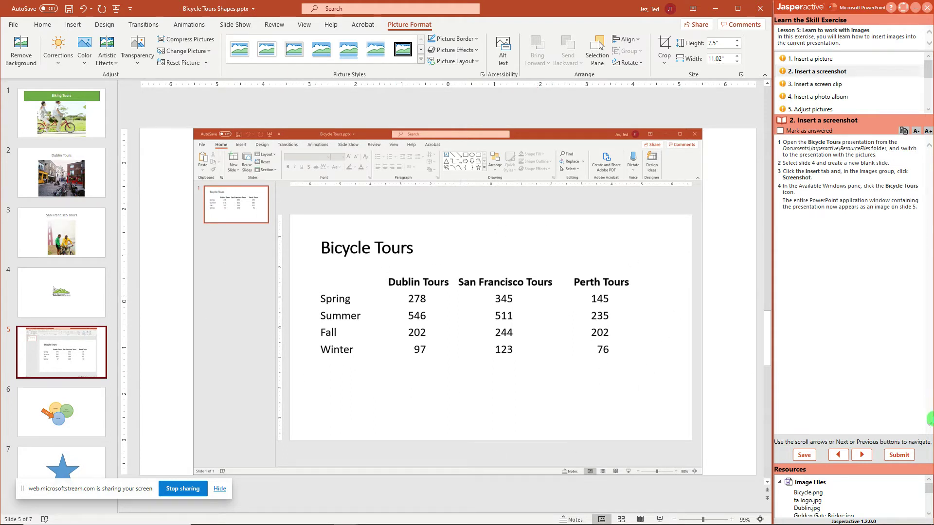
left_click(862, 455)
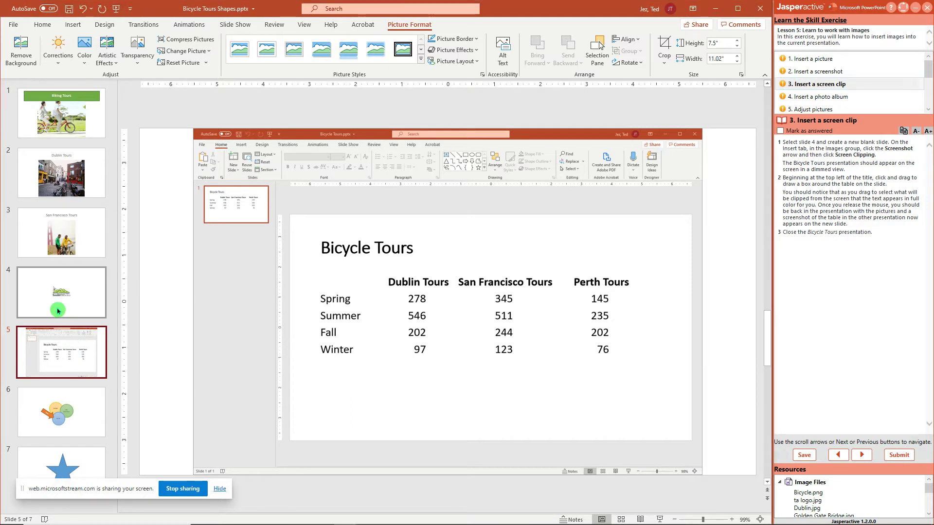
- Add a Blank-layout slide after slide 5
left_click(44, 25)
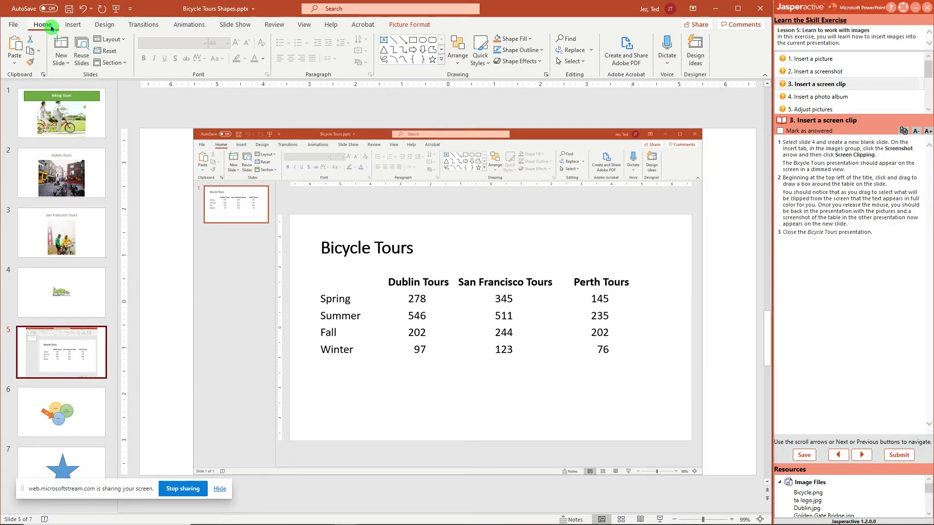
left_click(62, 65)
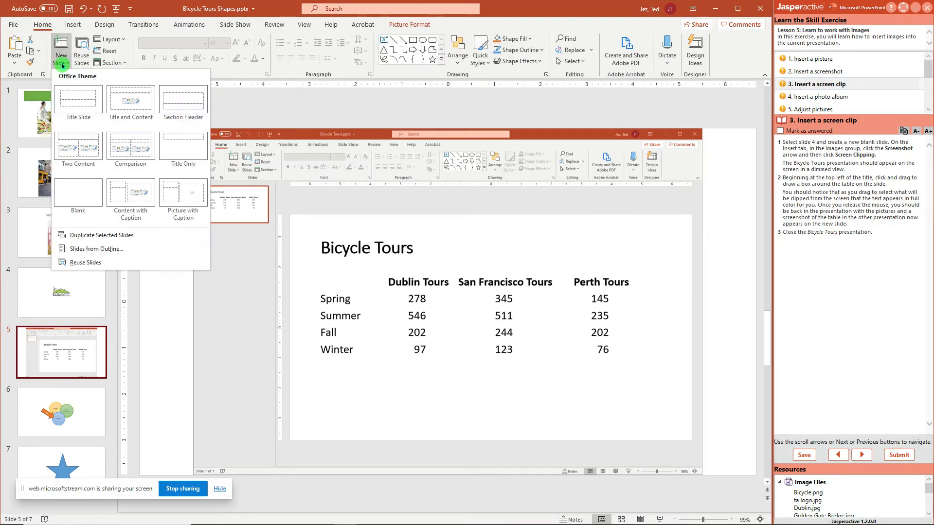
left_click(90, 193)
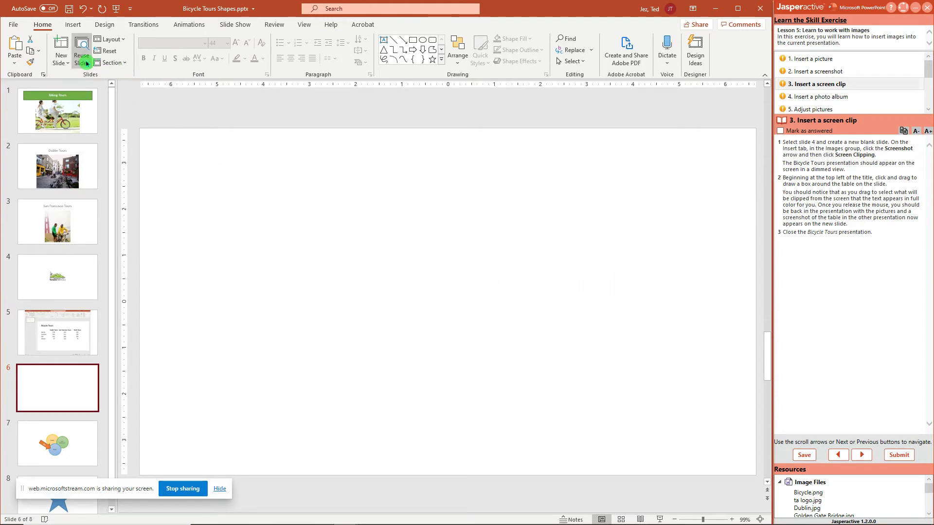
- Insert a screen clipping of the Bicycle Tours title and seasonal tours table
left_click(76, 26)
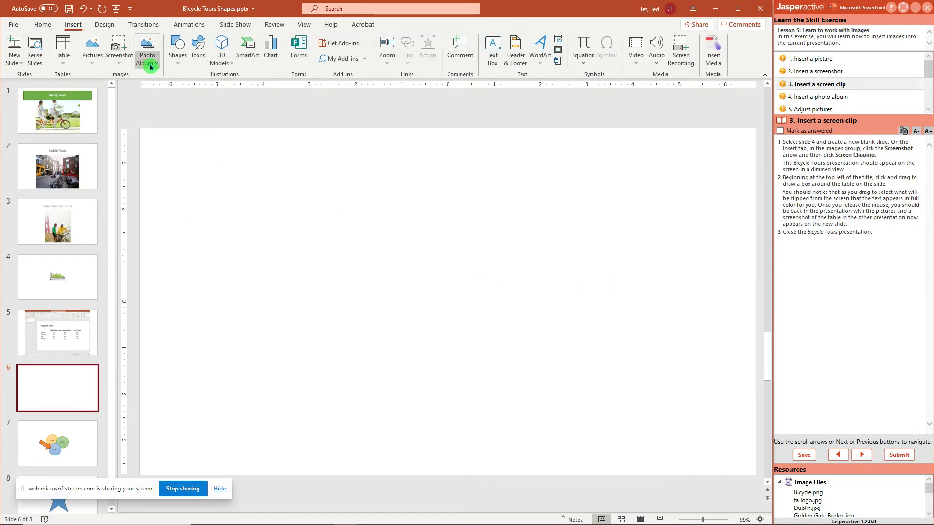
left_click(125, 63)
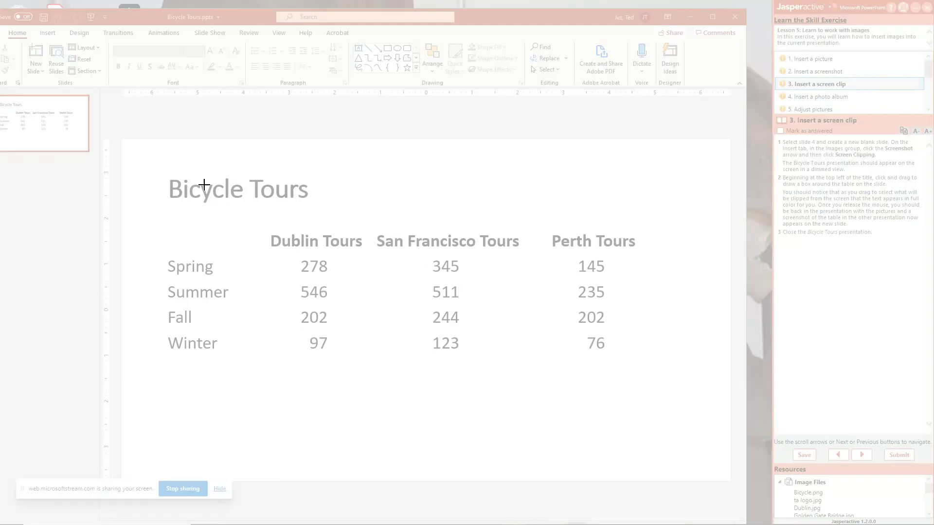
left_click_drag(167, 171, 640, 362)
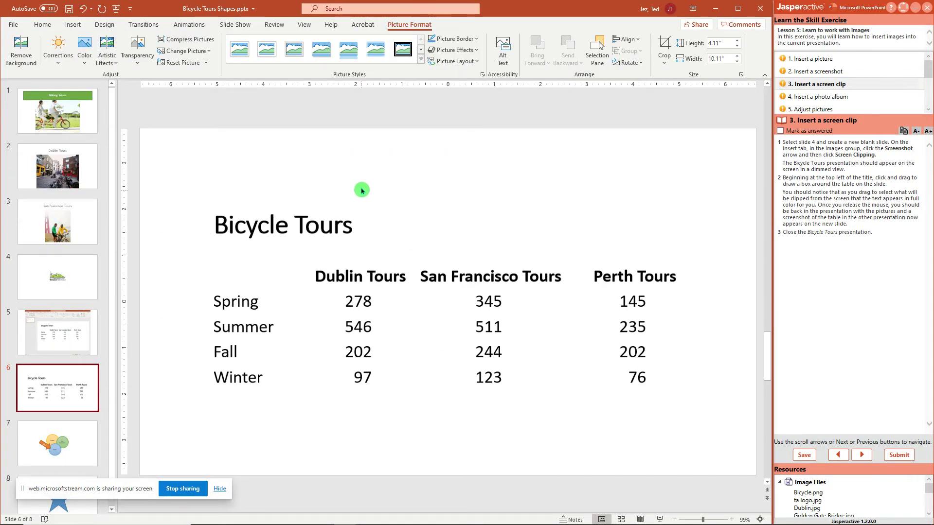
left_click(314, 269)
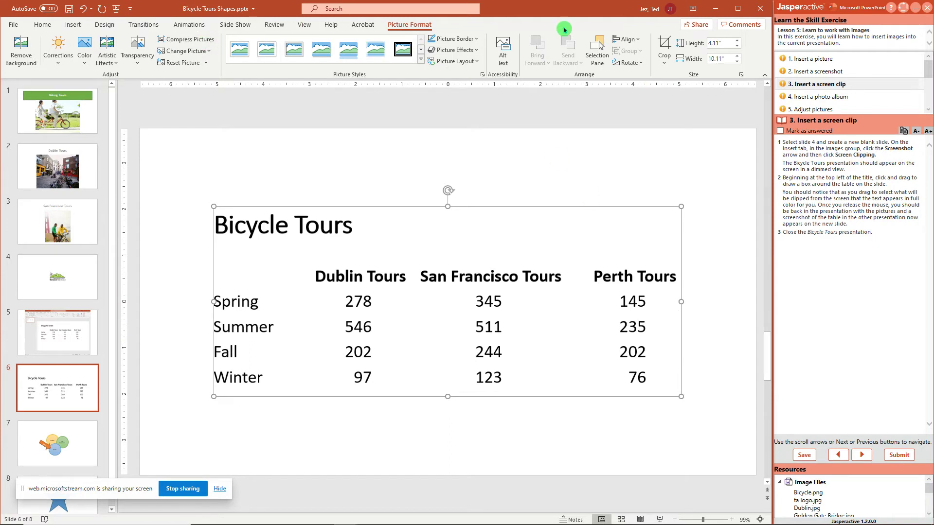
- Close the Bicycle Tours.pptx window and minimize the recorder to reveal Bicycle Tours Shapes
mouse_move(229, 524)
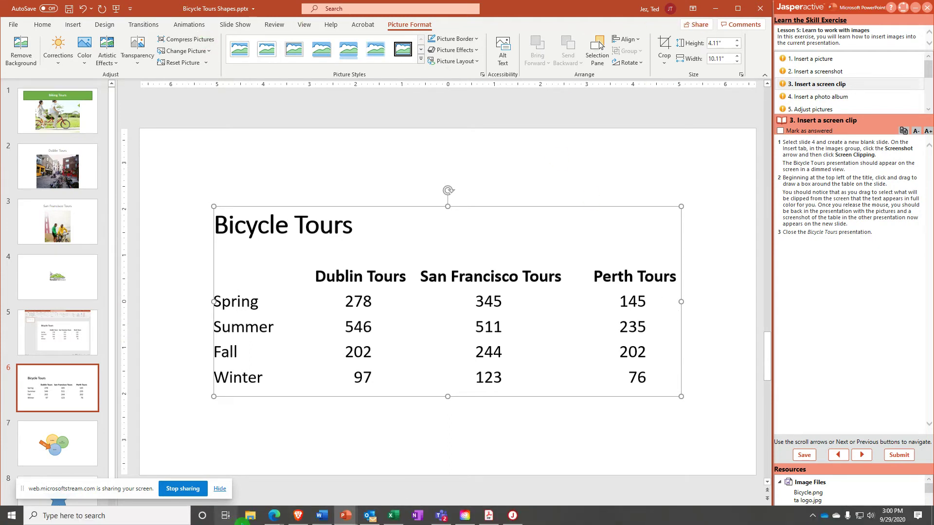
mouse_move(349, 523)
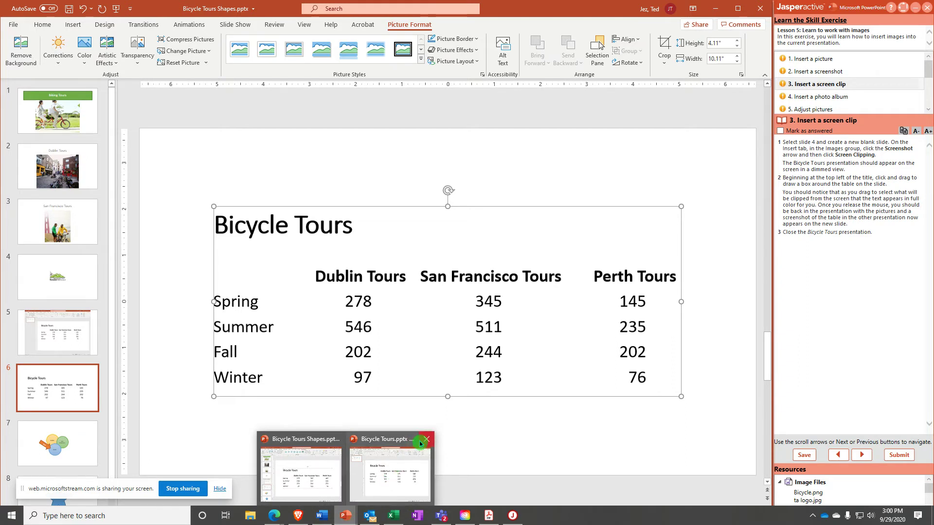
mouse_move(427, 440)
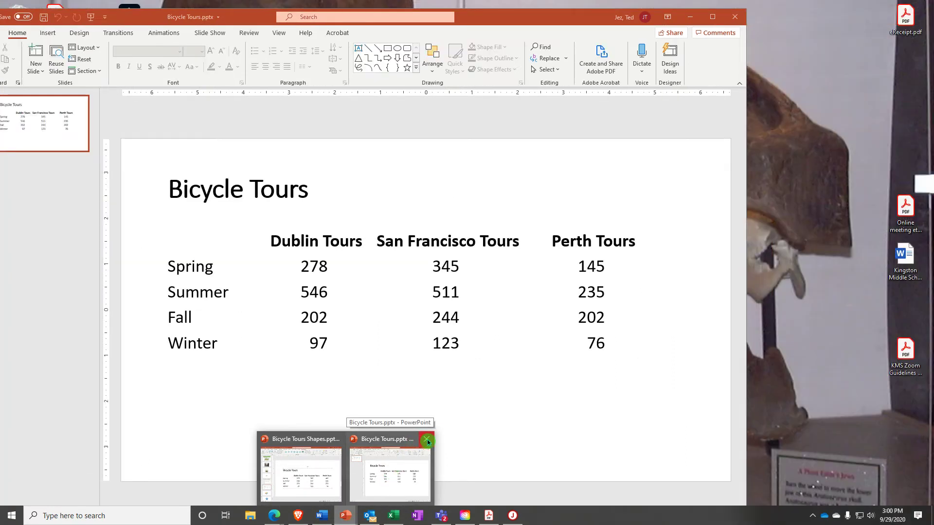
left_click(427, 440)
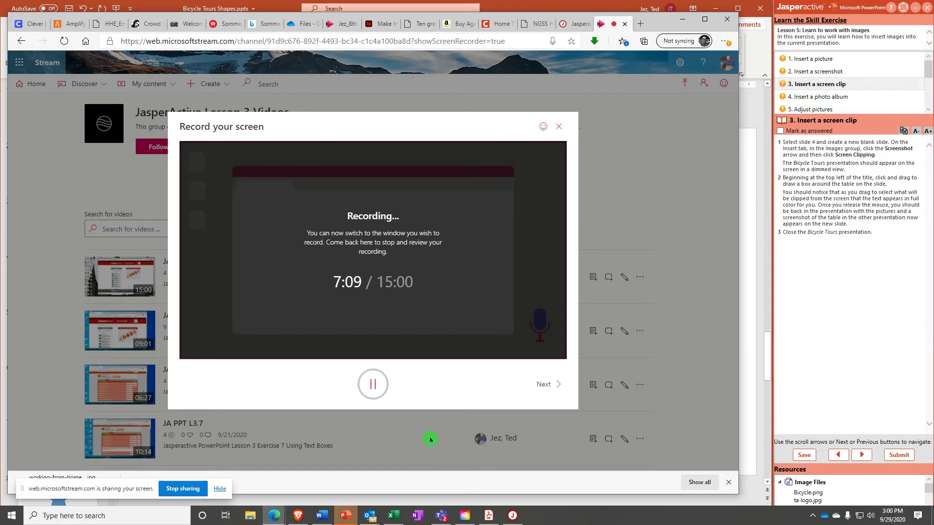
left_click(680, 22)
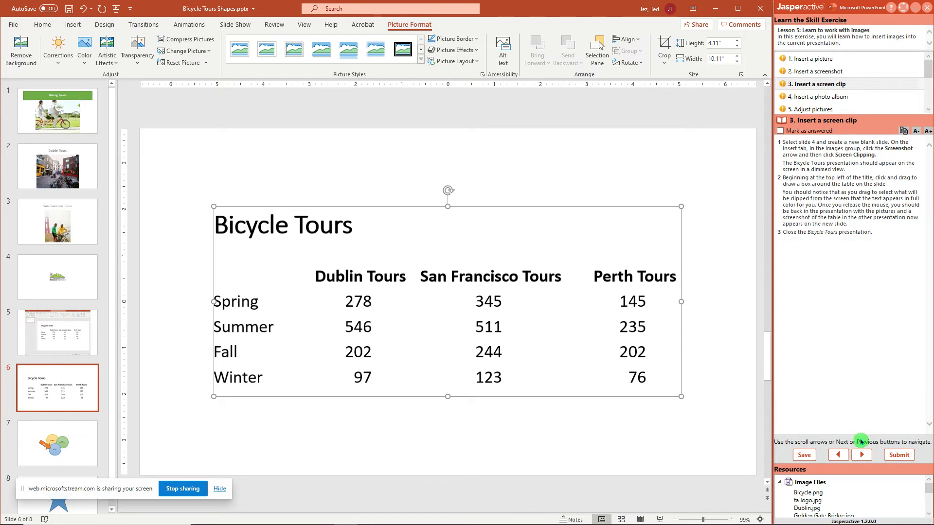
- Advance the exercise to the photo album task and start a New Photo Album
left_click(864, 456)
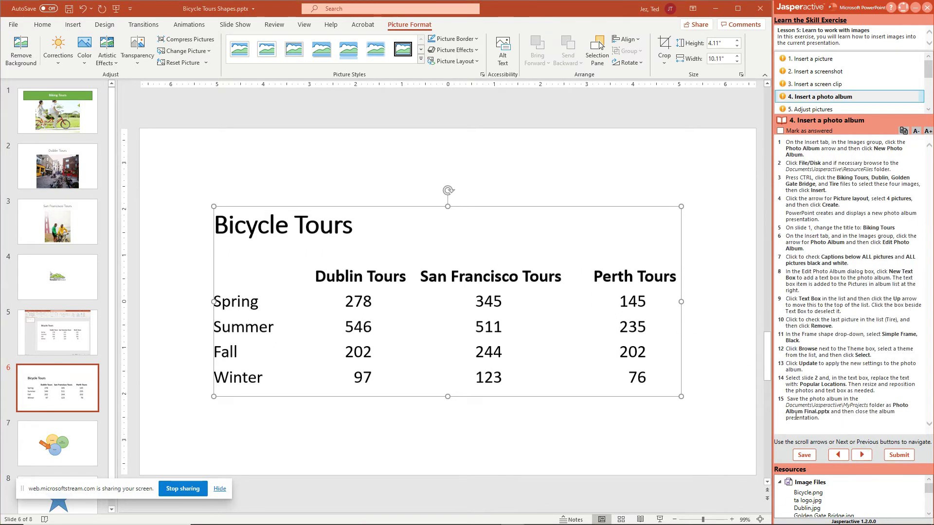
left_click(74, 26)
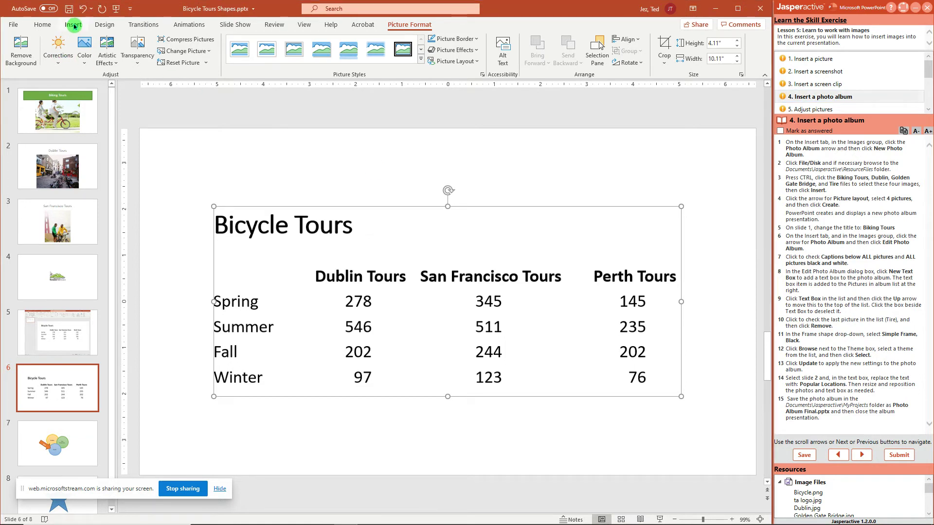
left_click(73, 25)
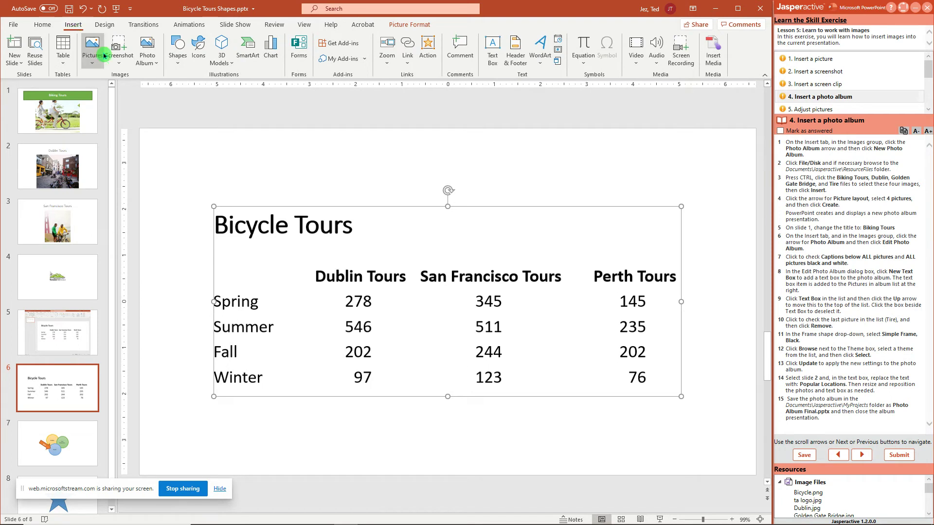
left_click(153, 66)
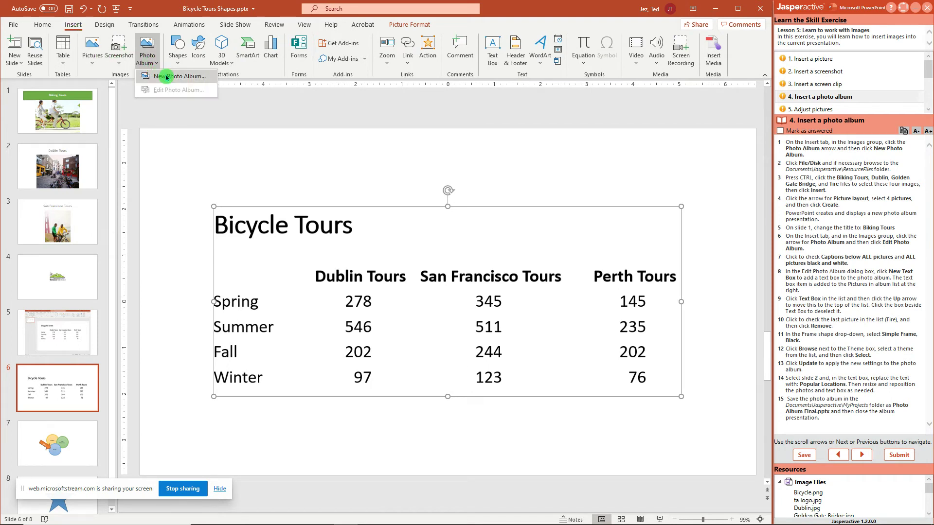
left_click(166, 77)
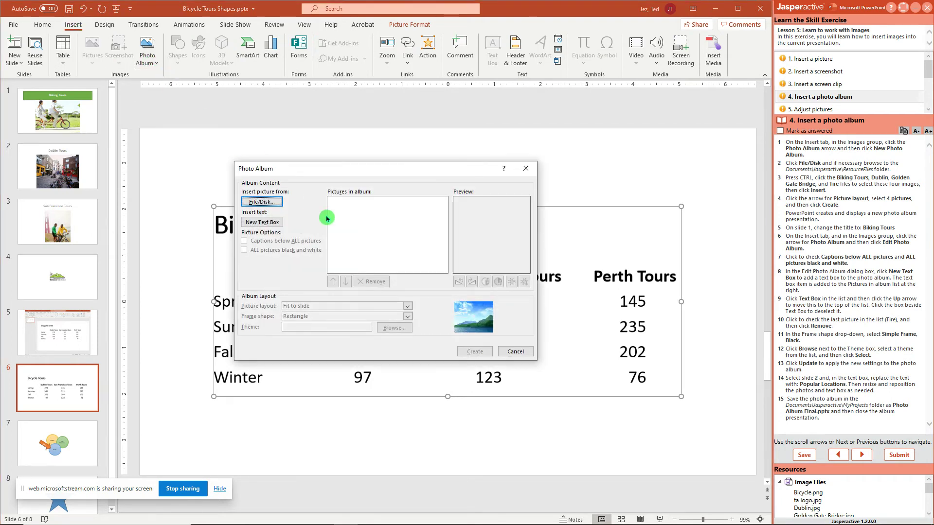
- Add the Biking Tours, Dublin, Golden Gate Bridge and Tire pictures to the album
left_click(271, 203)
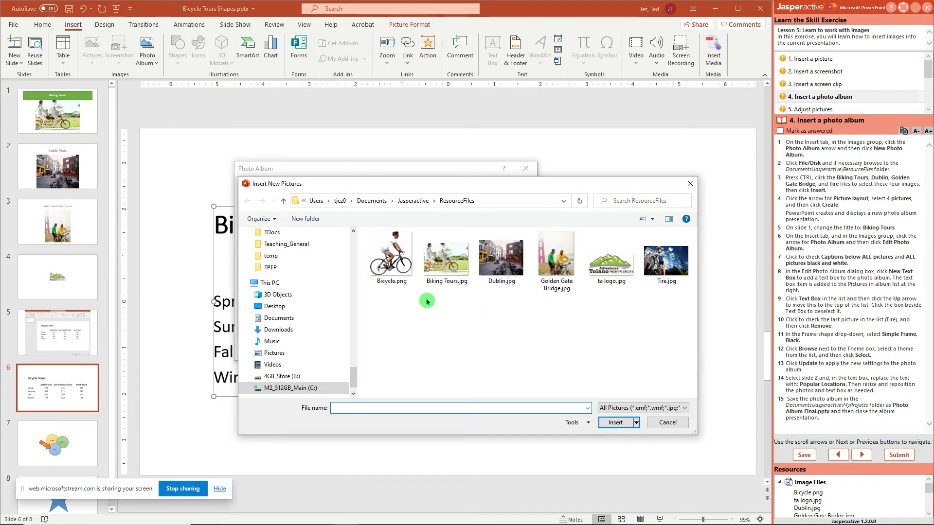
left_click(446, 269)
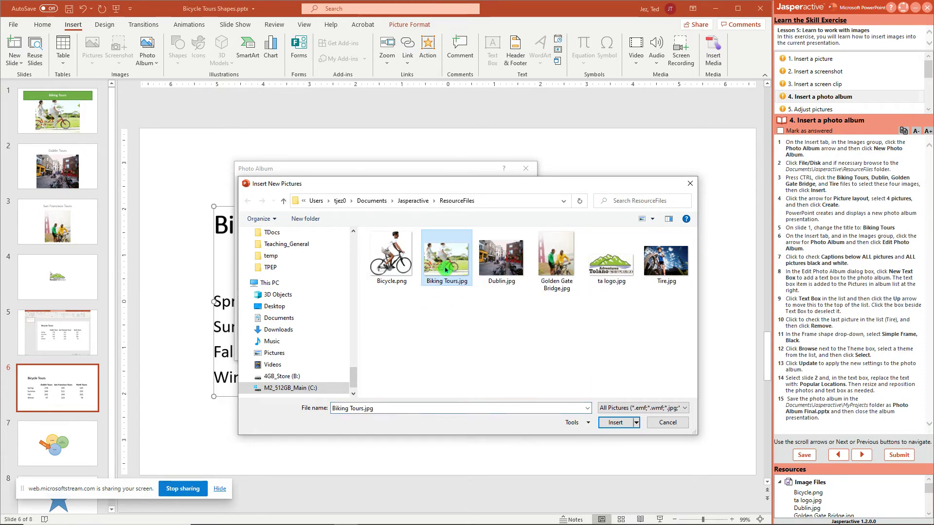
left_click(502, 267, "ctrl")
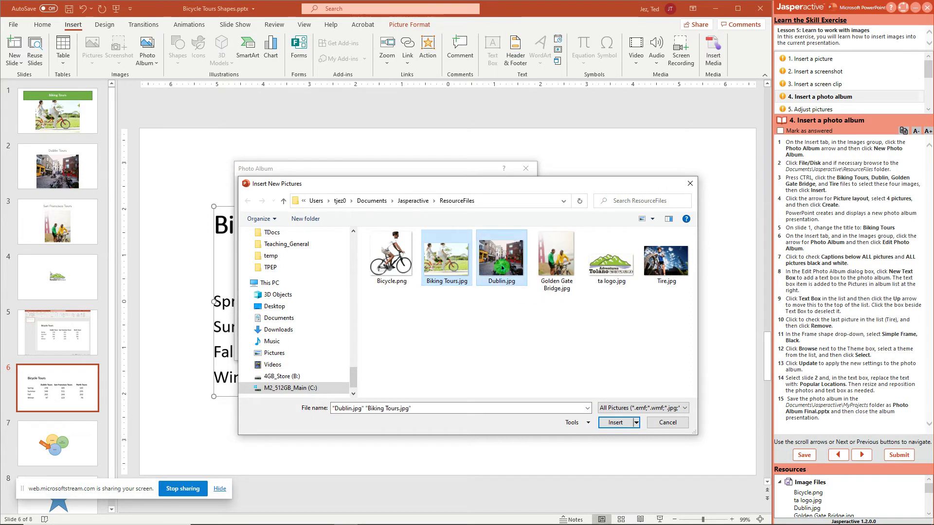
left_click(560, 268, "ctrl")
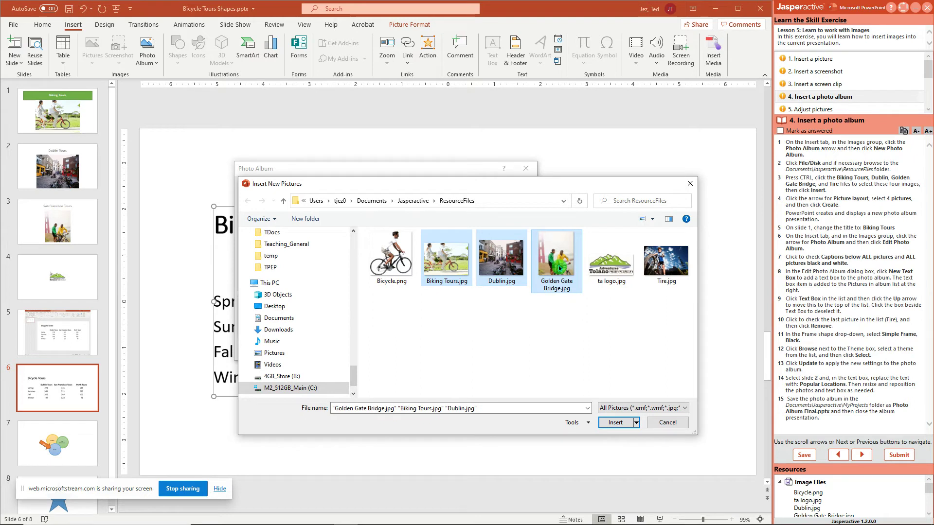
left_click(666, 266, "ctrl")
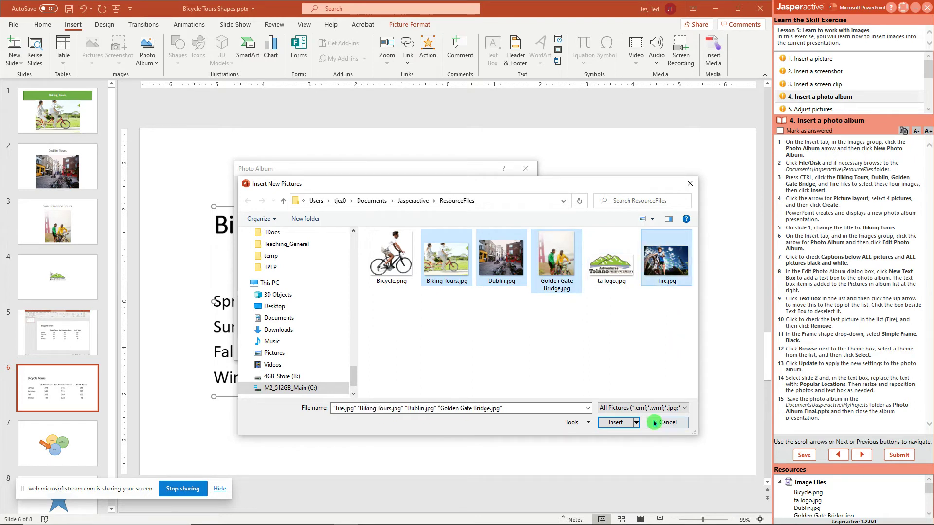
left_click(618, 424)
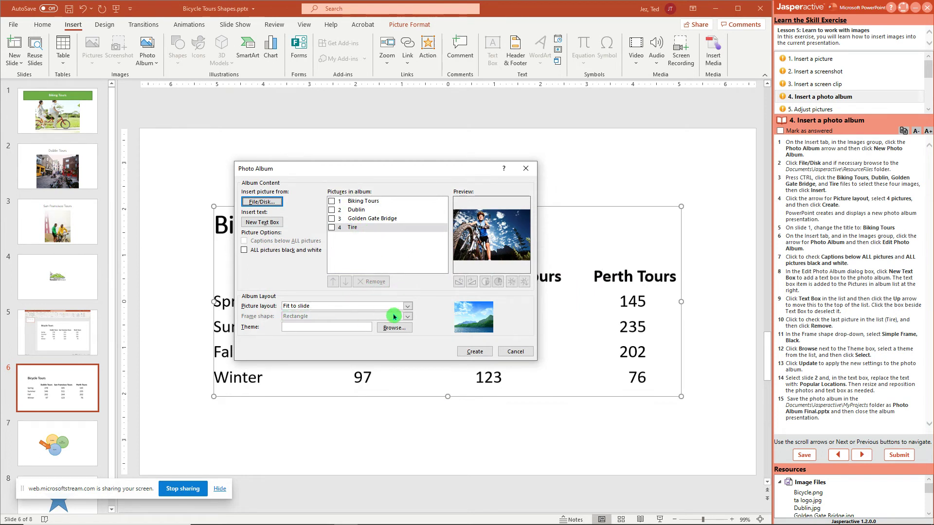
- Set the album's picture layout to 4 pictures and create it
left_click(407, 306)
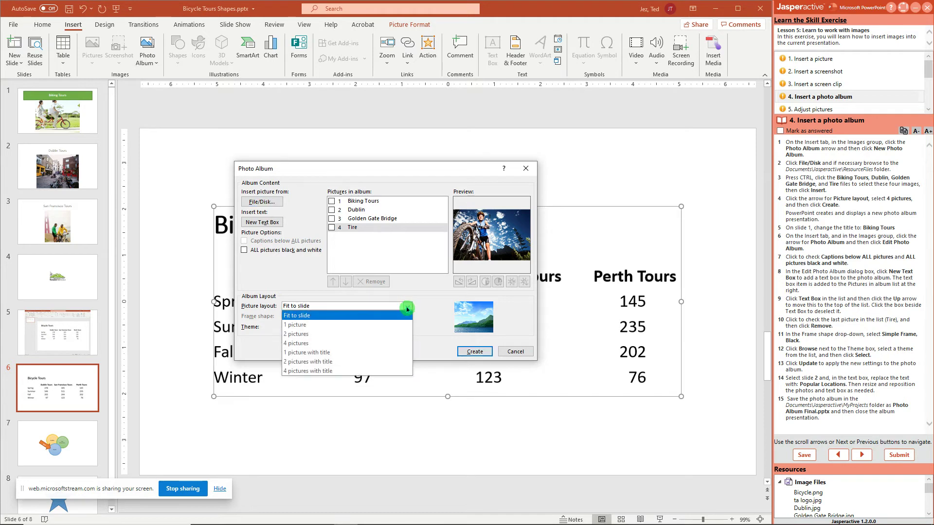
left_click(350, 344)
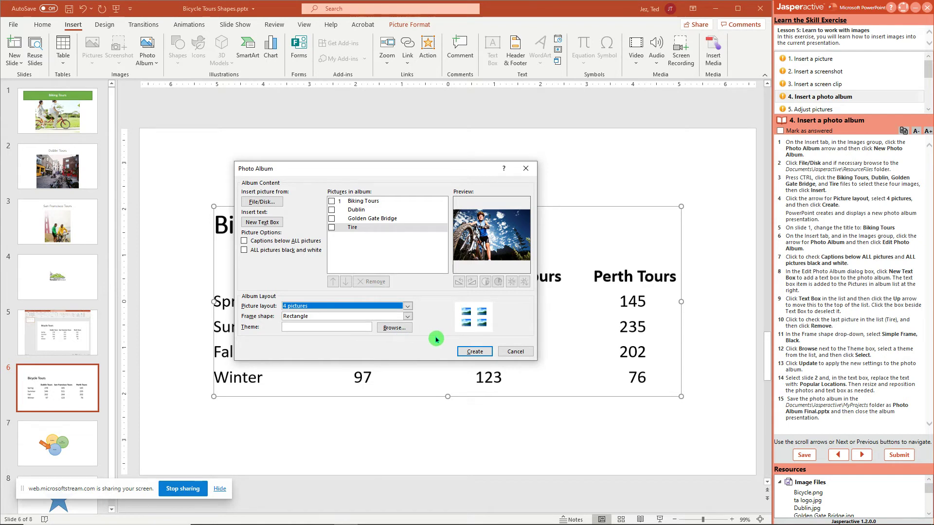
left_click(475, 352)
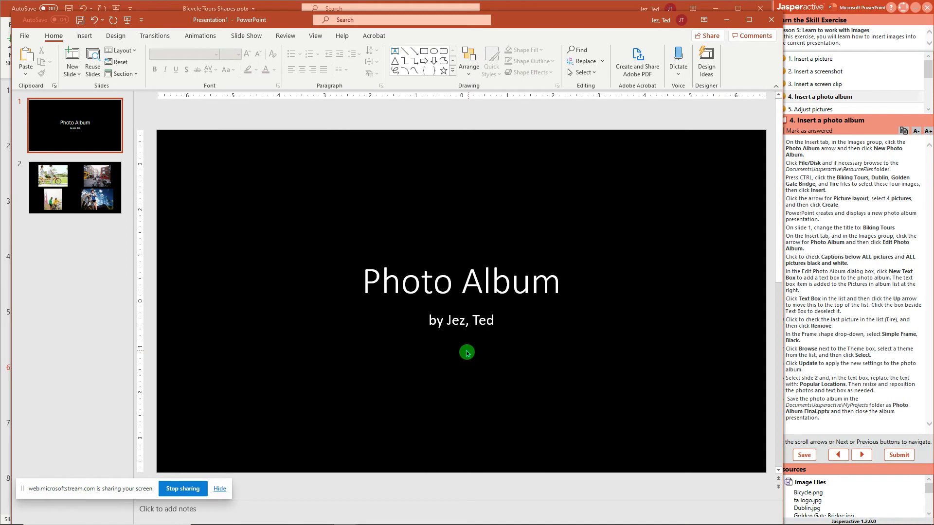
- Replace the title slide's 'Photo Album' text with 'Biking Tours'
left_click(510, 292)
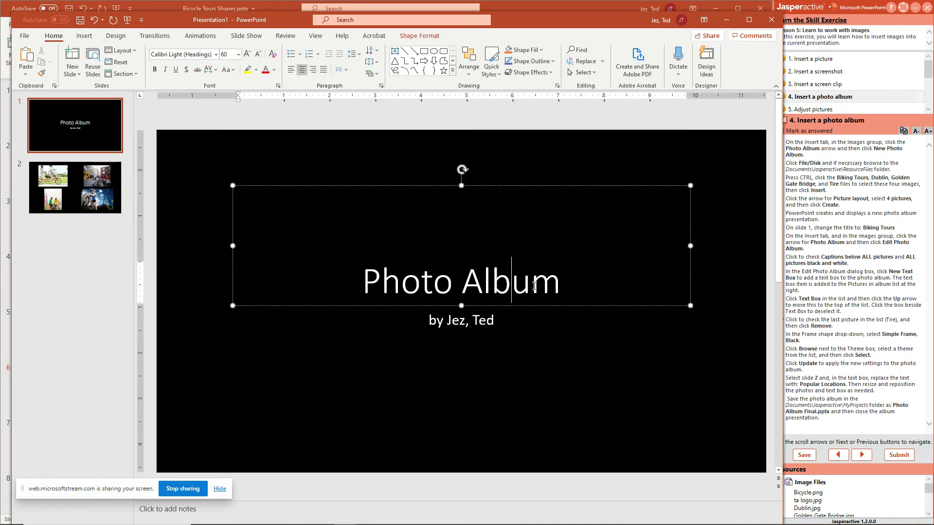
left_click_drag(559, 281, 406, 289)
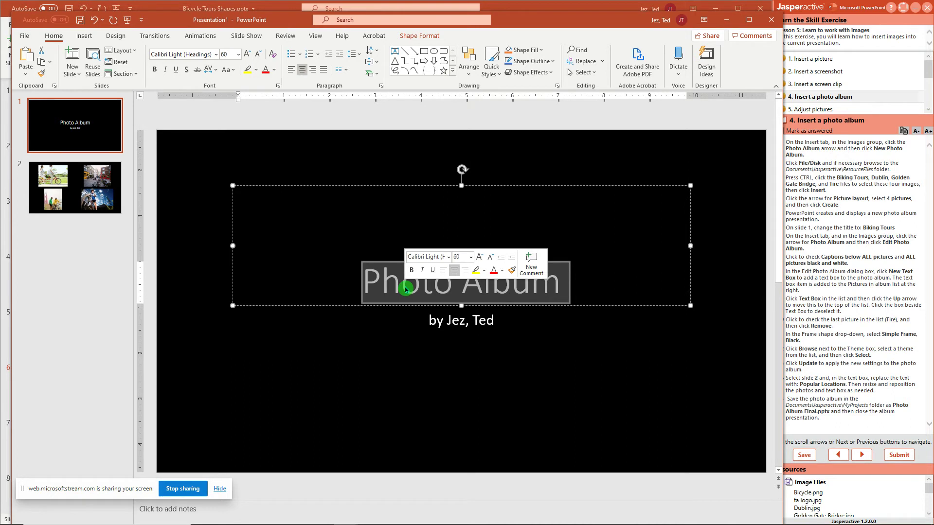
type("Biking")
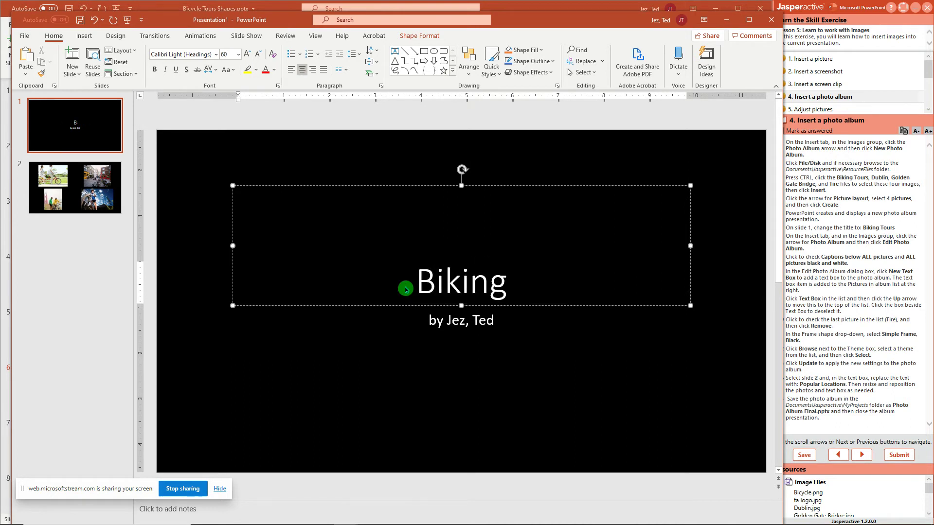
type(" Tours")
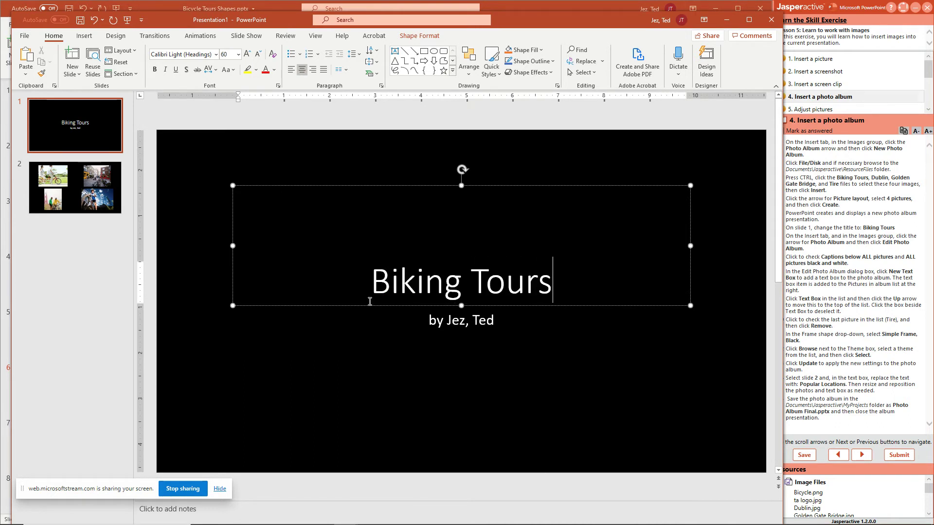
left_click(321, 353)
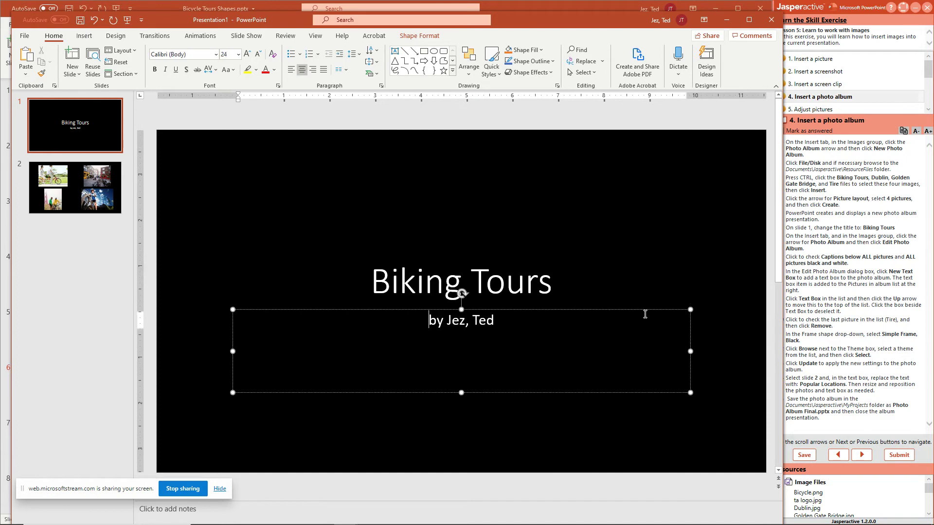
left_click_drag(696, 302, 702, 279)
- In Edit Photo Album, turn on captions below all pictures and make all pictures black and white
left_click_drag(701, 278, 687, 272)
left_click(84, 38)
left_click(158, 71)
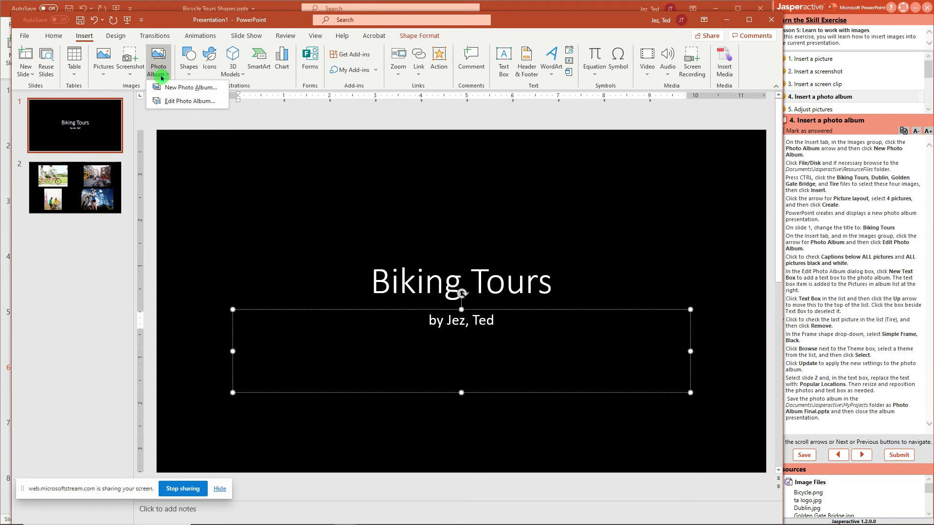
left_click(180, 101)
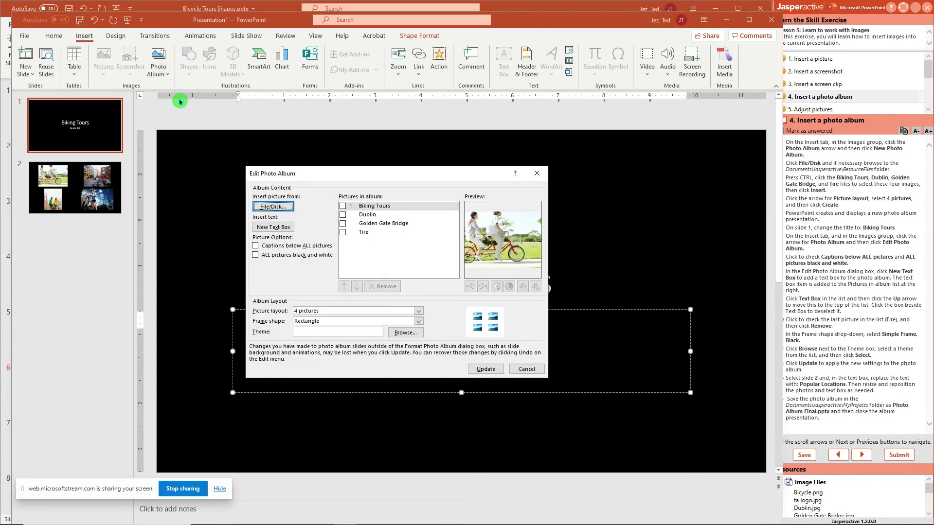
left_click(371, 248)
left_click(256, 247)
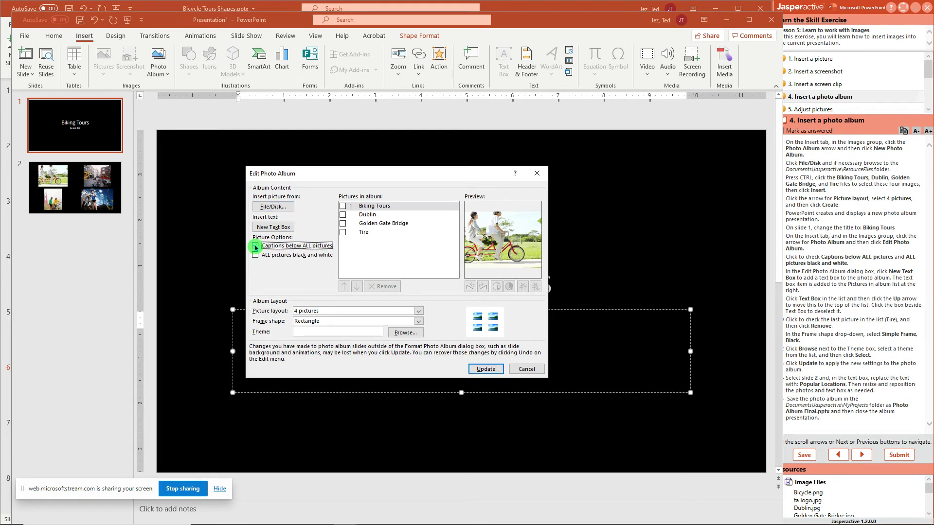
left_click(255, 256)
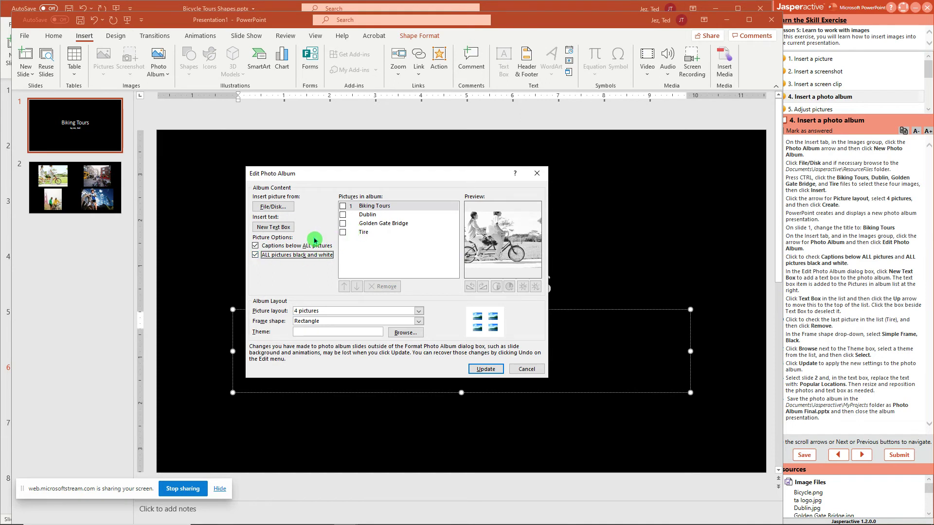
- Add a Text Box to the album and move it to second position
left_click(281, 230)
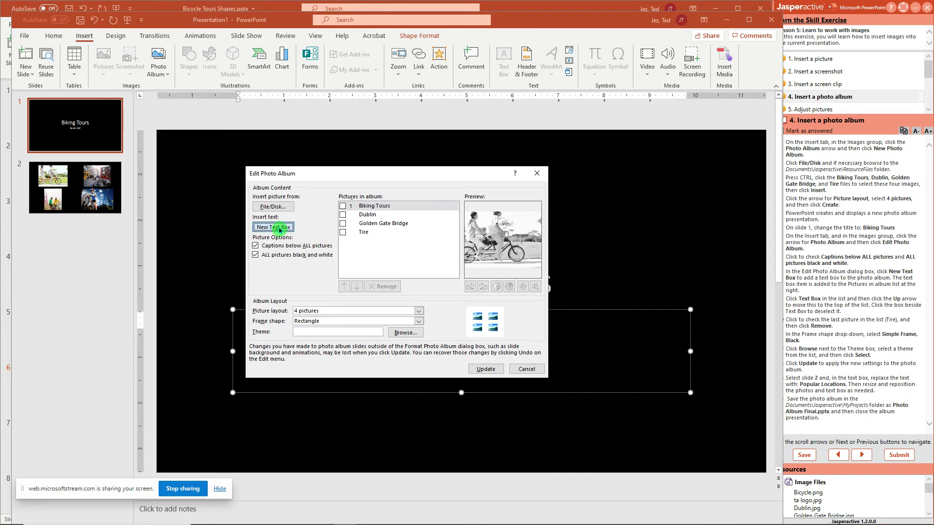
left_click(365, 217)
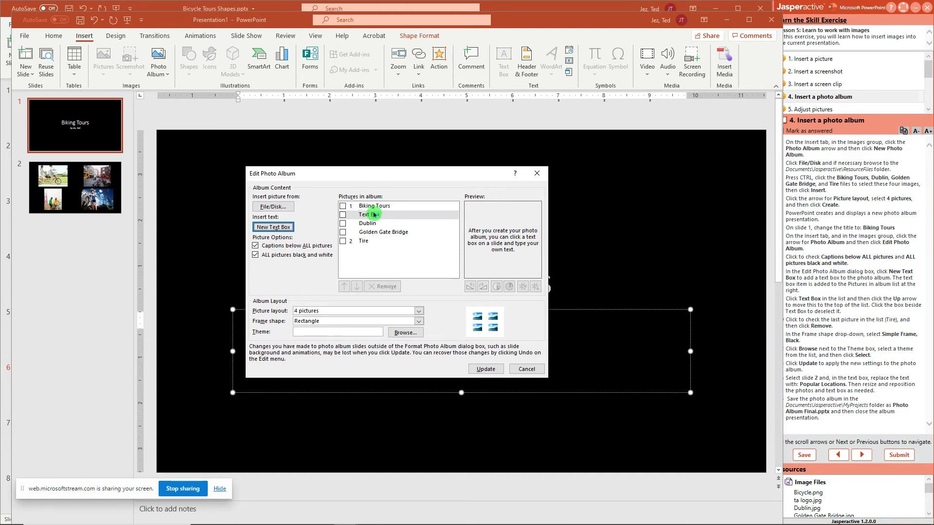
left_click(342, 216)
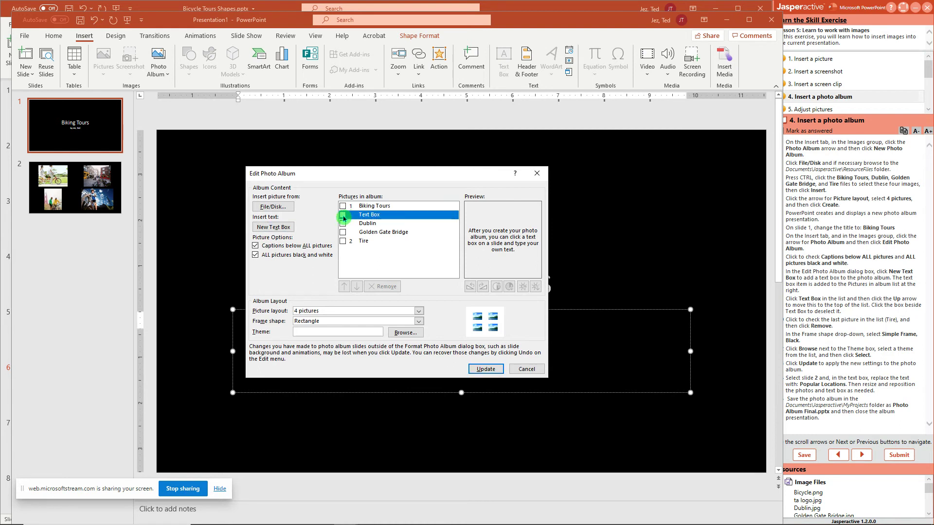
left_click(345, 287)
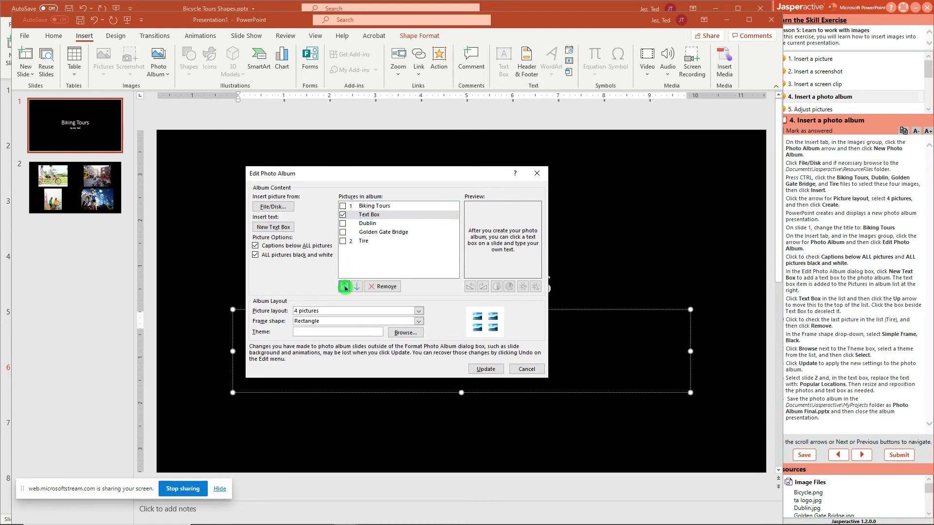
left_click(354, 288)
left_click(358, 287)
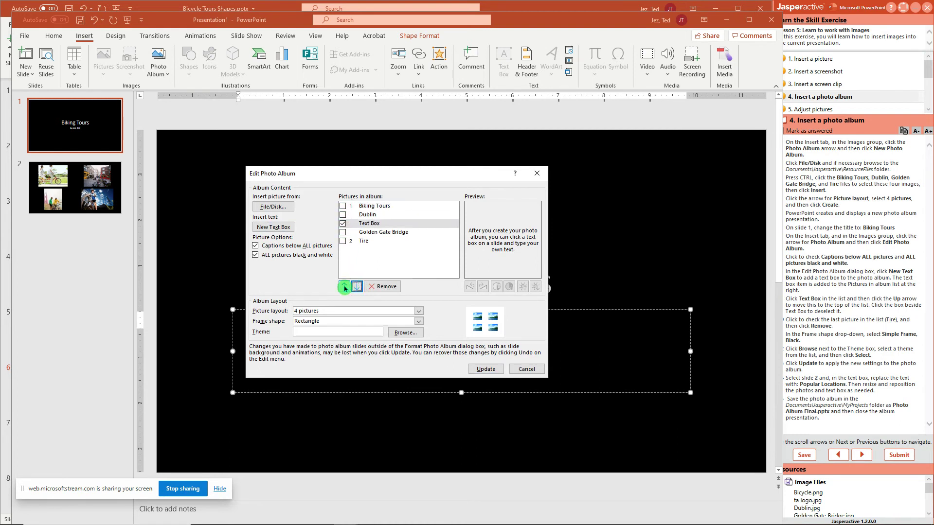
left_click(344, 288)
left_click(344, 287)
left_click(357, 288)
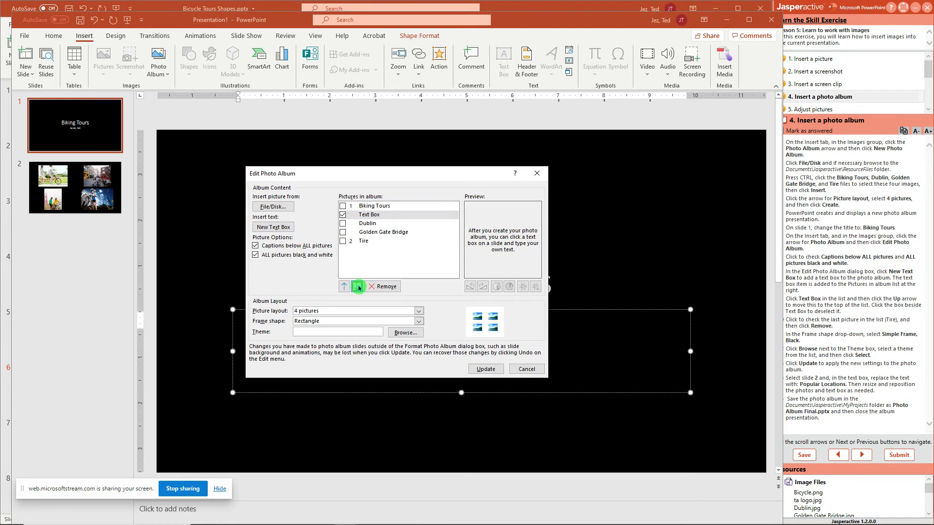
- Remove the Tire picture from the album list
left_click(343, 215)
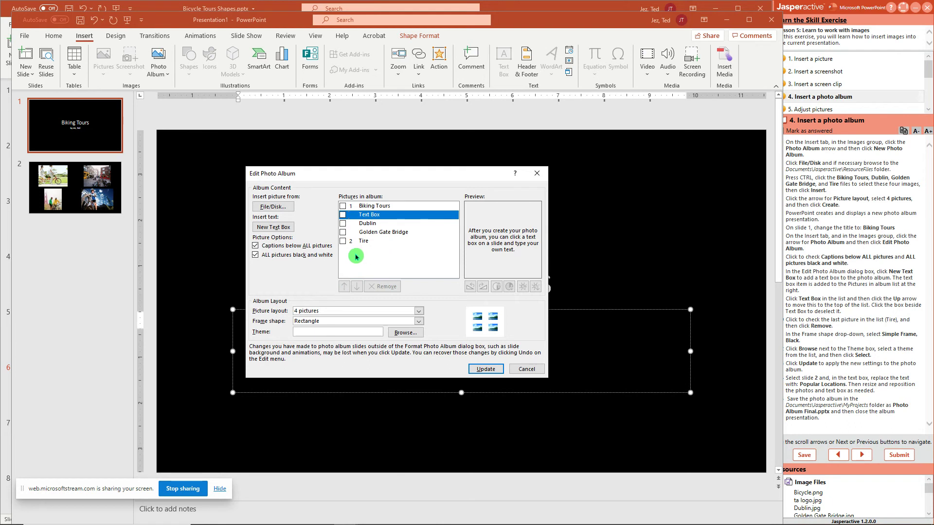
left_click(343, 241)
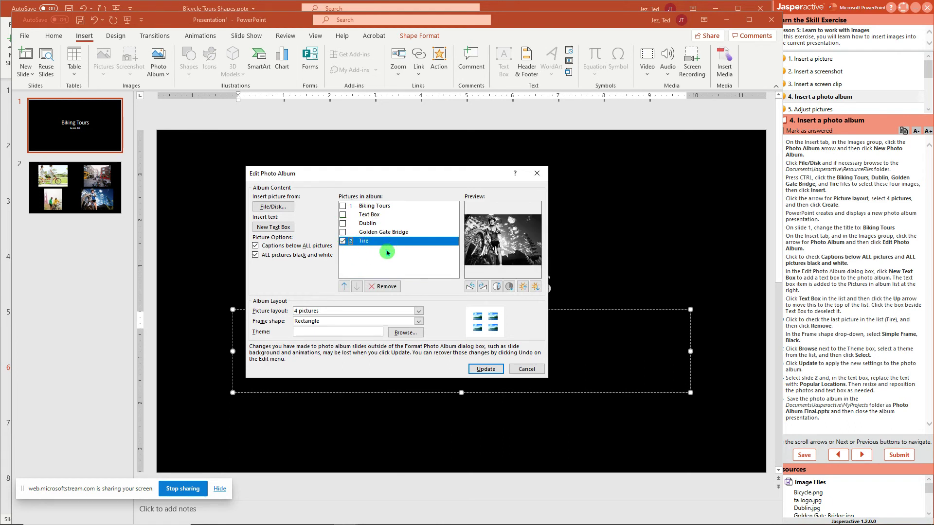
left_click(392, 288)
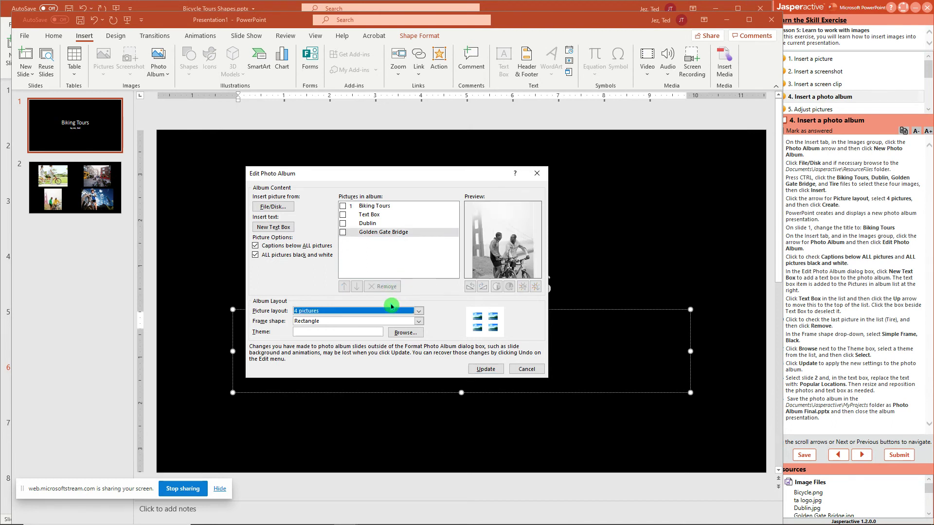
- Give the album pictures a Simple Frame, Black shape, choose the Ion Boardroom theme, and update the album
left_click(418, 322)
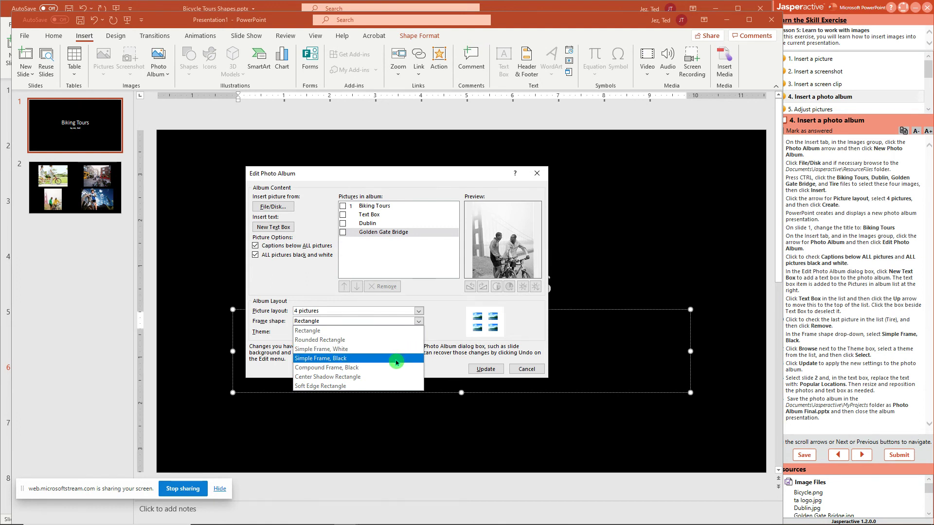
left_click(403, 359)
left_click(414, 337)
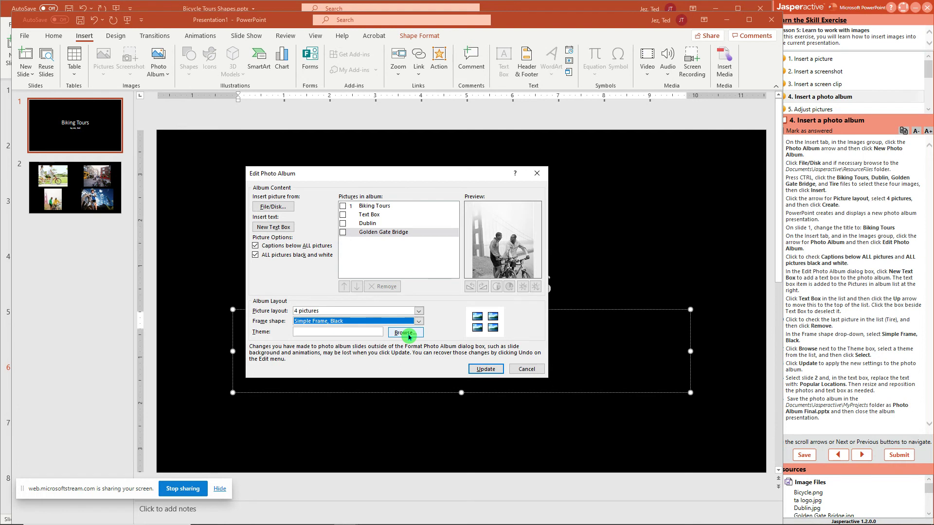
left_click(407, 335)
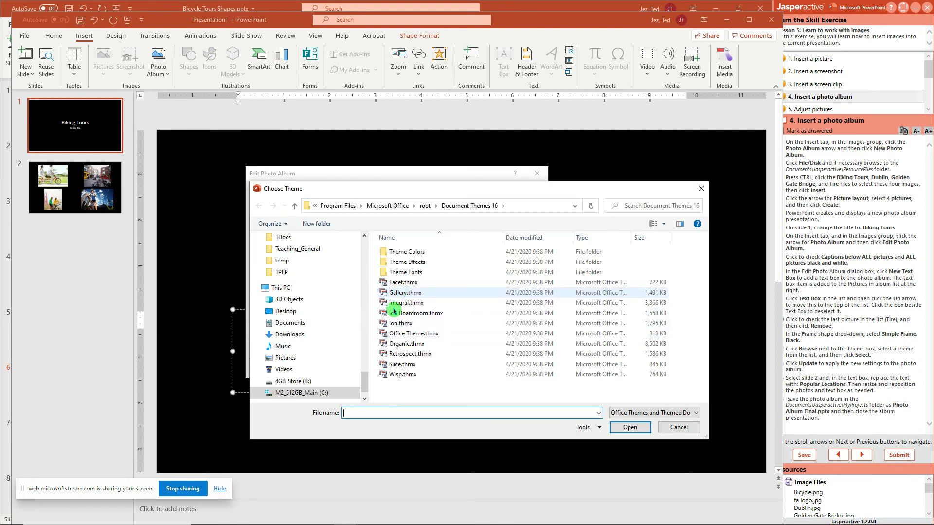
left_click(402, 314)
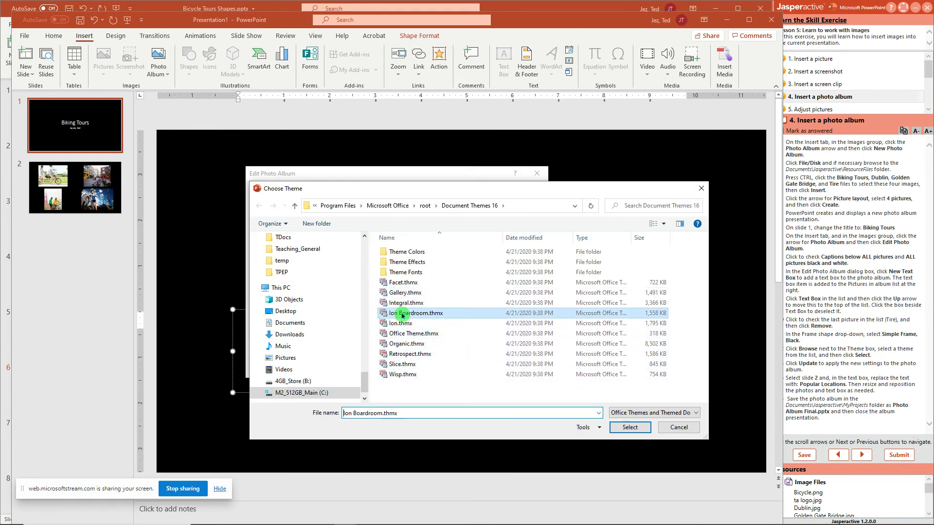
left_click(634, 429)
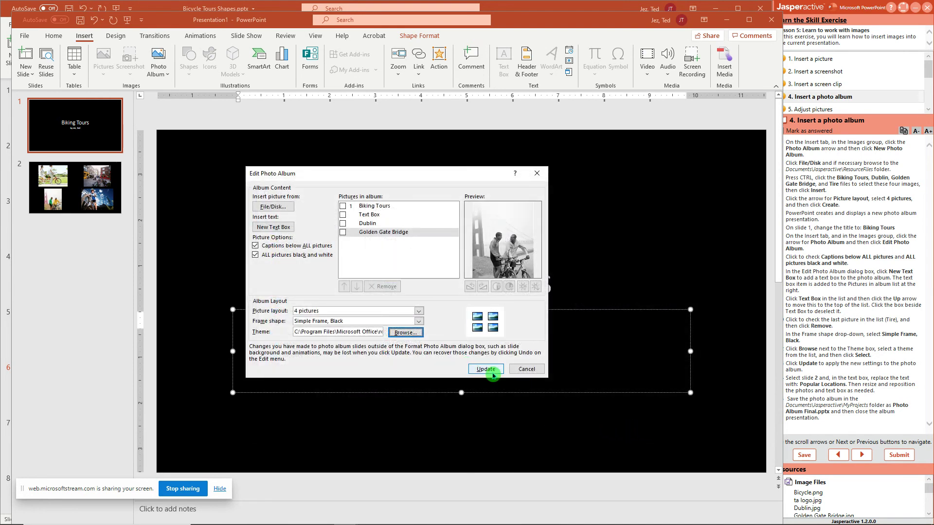
left_click(493, 373)
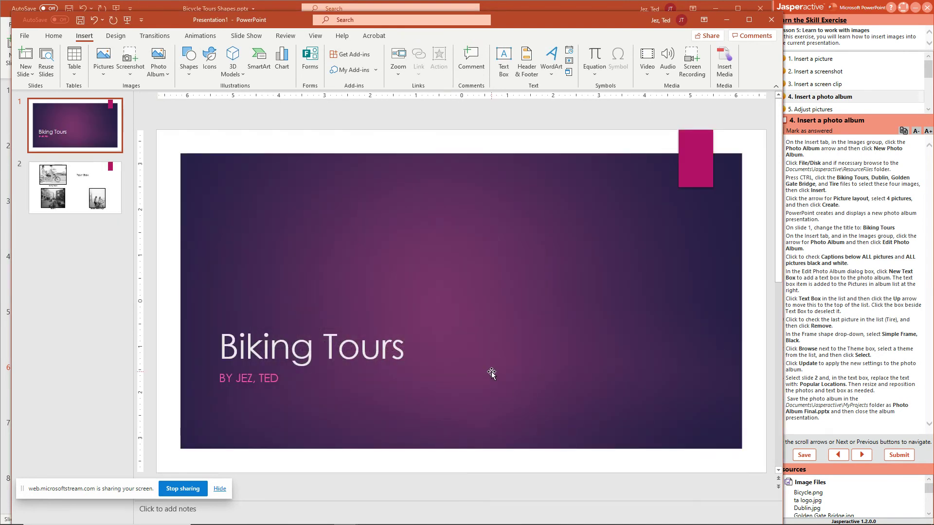
- Replace the placeholder text in slide 2's text box with 'Popular Tours'
left_click(89, 191)
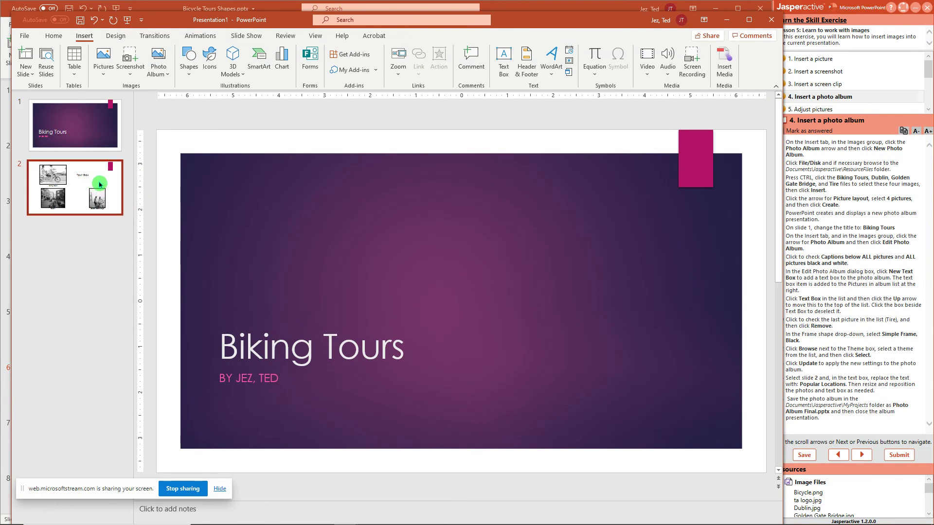
left_click(607, 253)
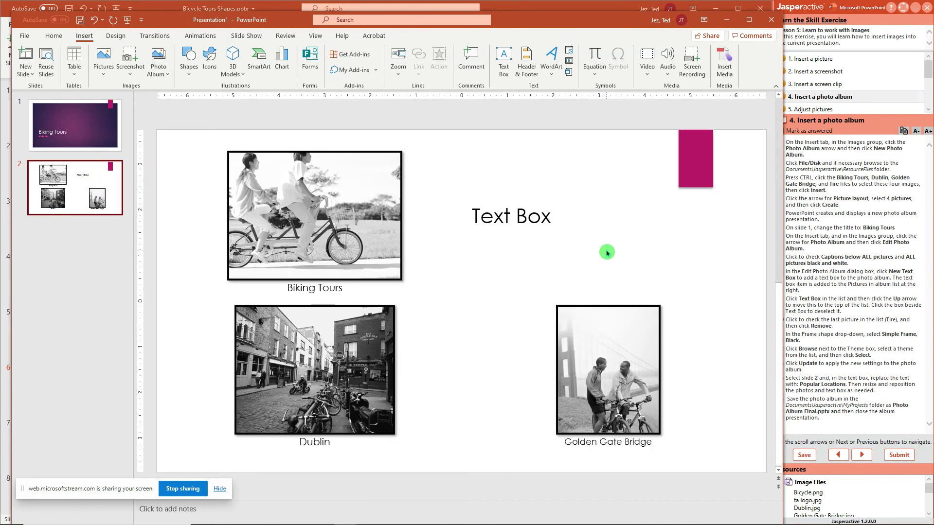
left_click(526, 215)
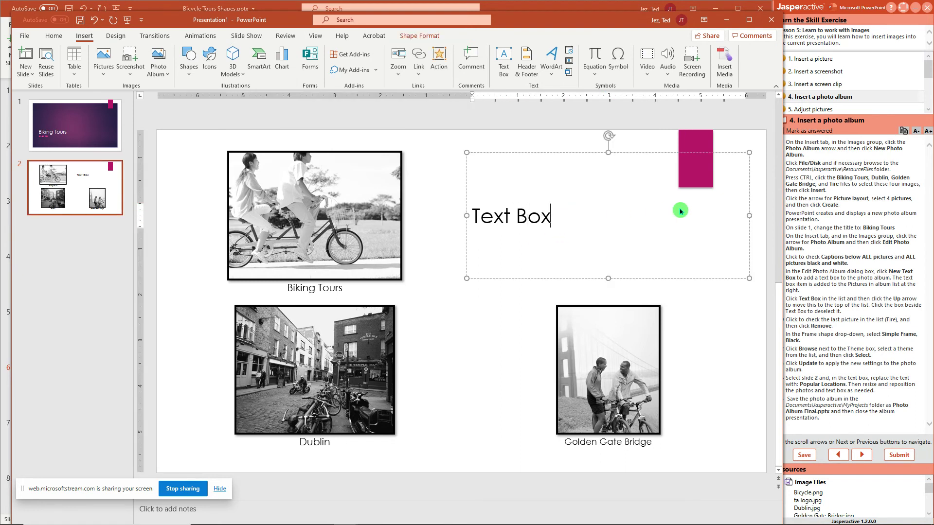
key("BackSpace")
key("BackSpace")
key("BackSpace")
key("BackSpace")
key("BackSpace")
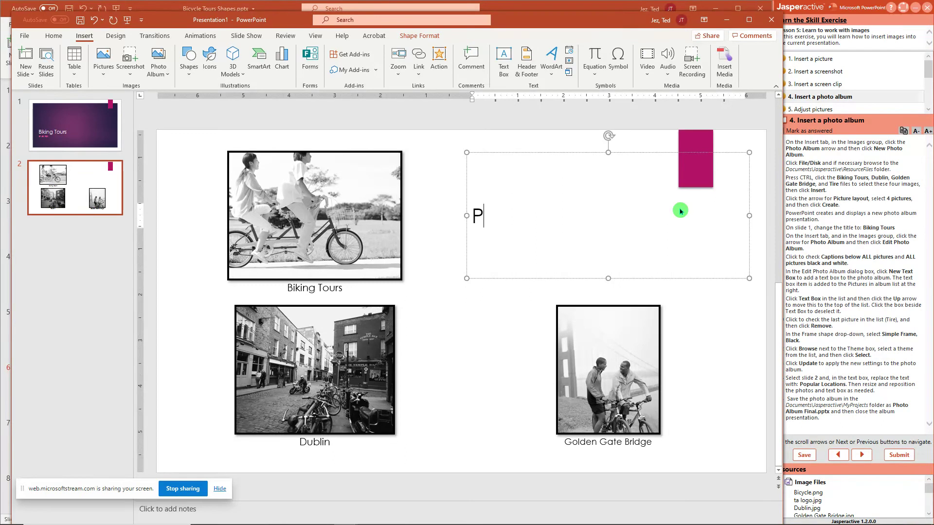
type("lar ")
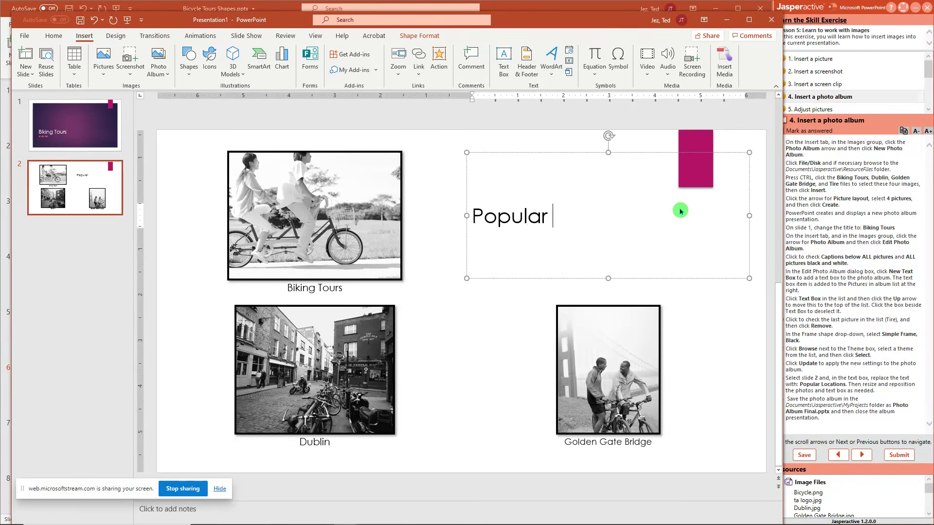
type("TOur")
key("BackSpace")
key("BackSpace")
key("BackSpace")
type("ou")
left_click(474, 332)
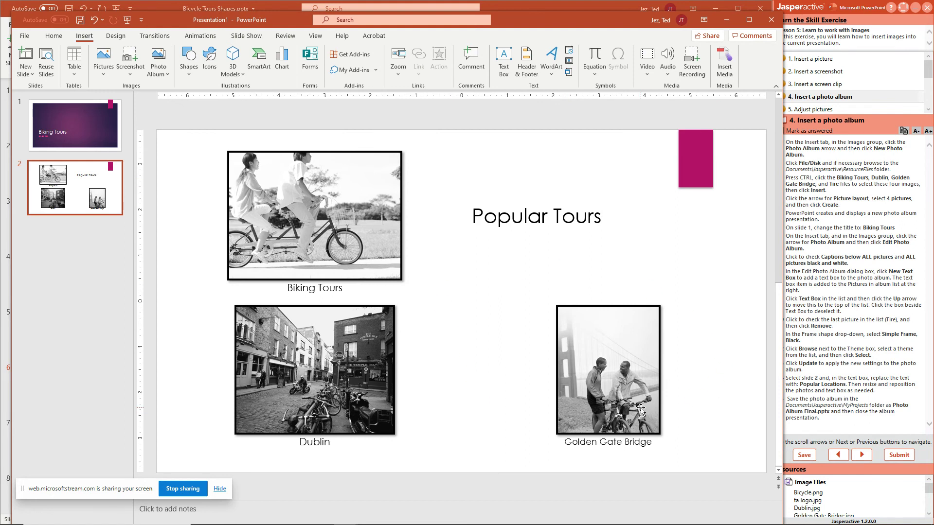
- In Edit Photo Album, move the Text Box entry up, update, and view slide 2
left_click(160, 78)
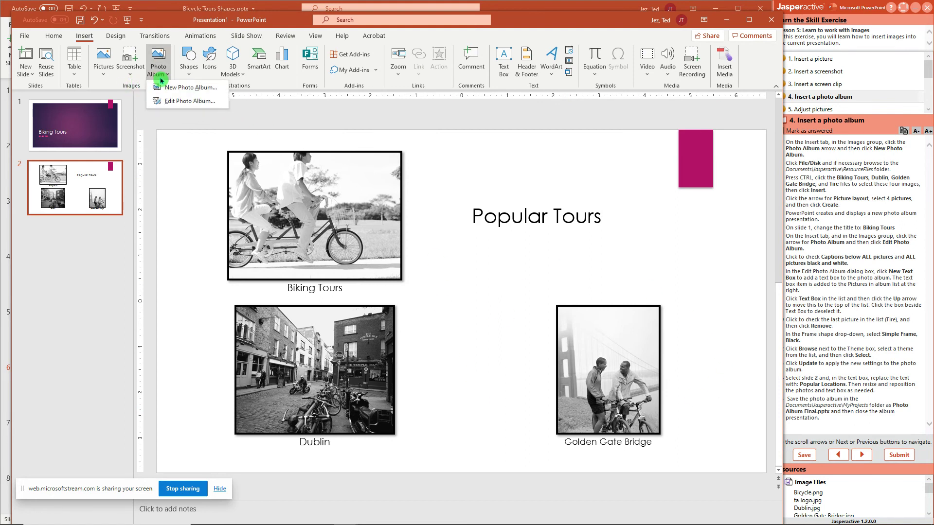
left_click(176, 101)
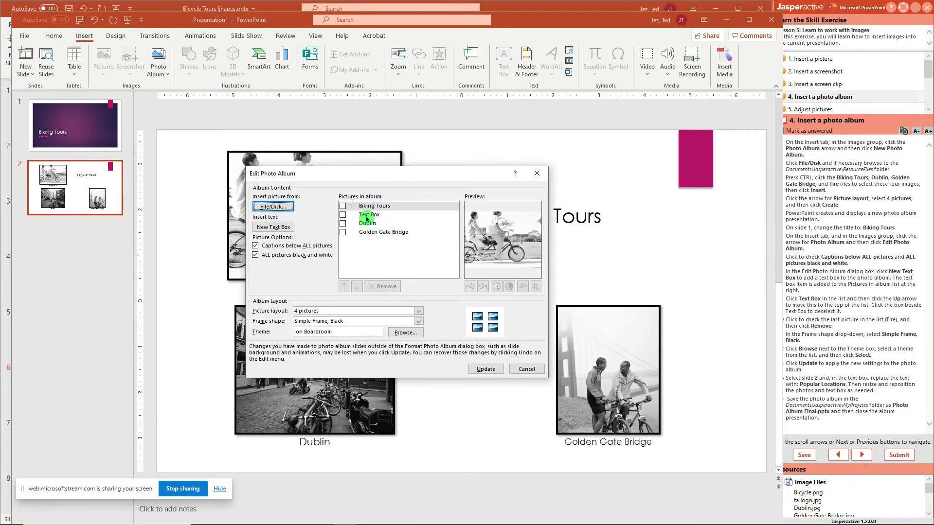
left_click(343, 215)
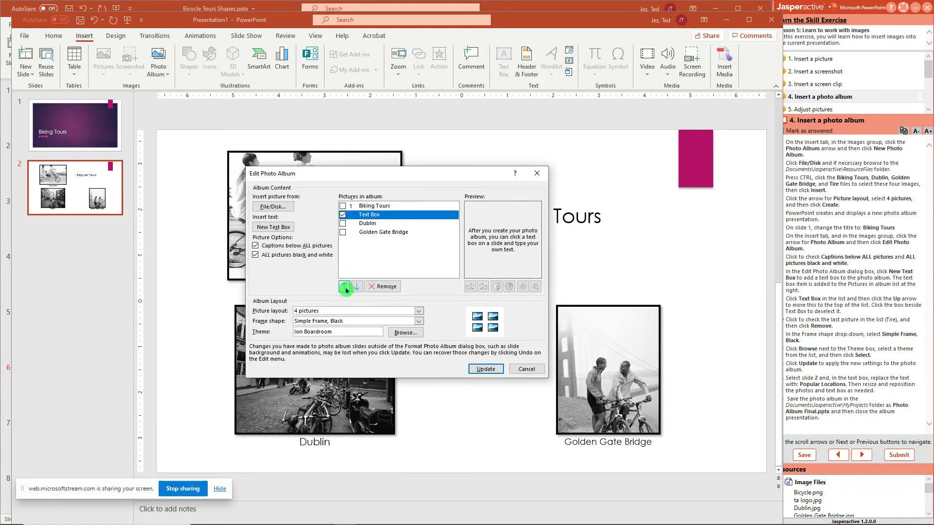
left_click(346, 286)
left_click(485, 369)
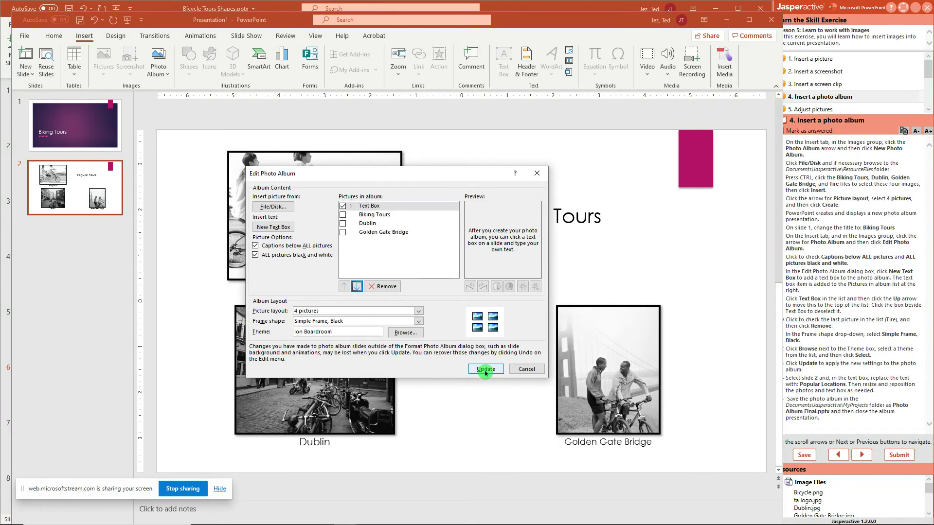
left_click(60, 179)
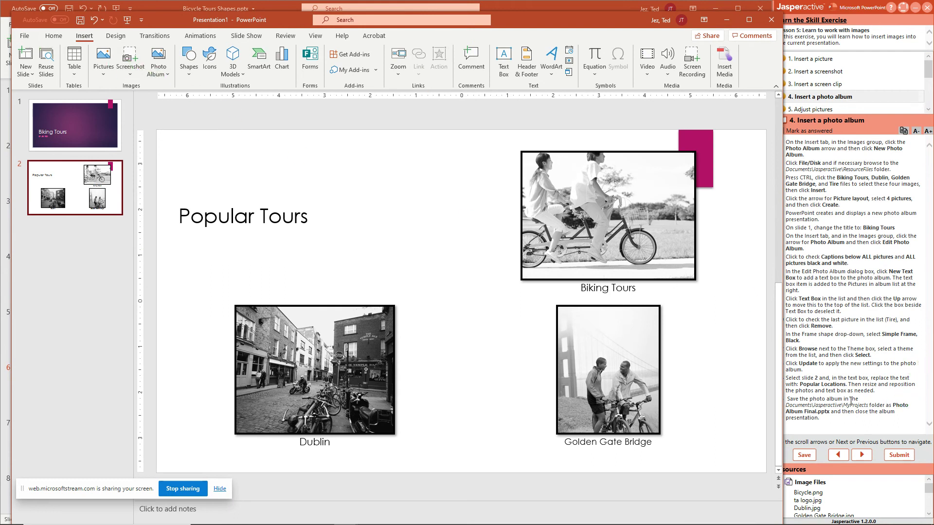
- Save the presentation as 'Photo Album Final.pptx' in the Jasperactive MyProjects folder
left_click(25, 35)
left_click(41, 172)
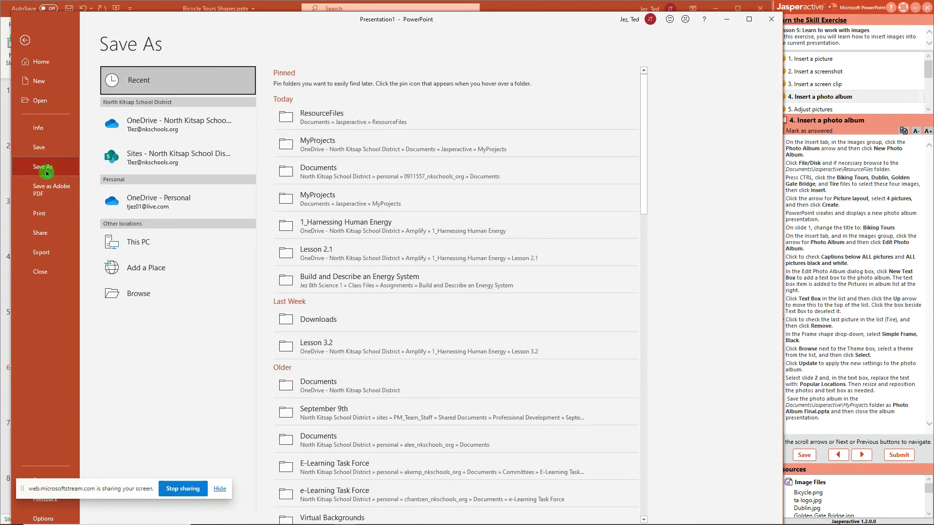
left_click(283, 148)
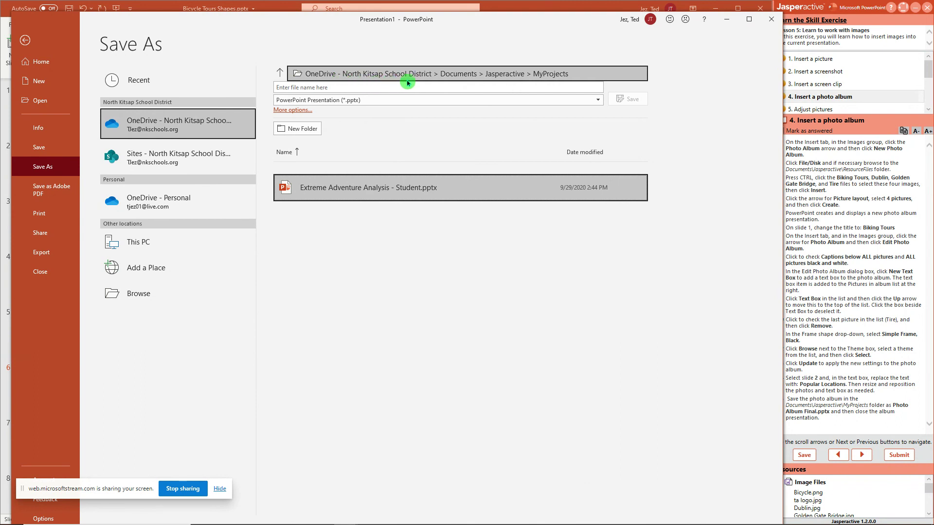
left_click(351, 85)
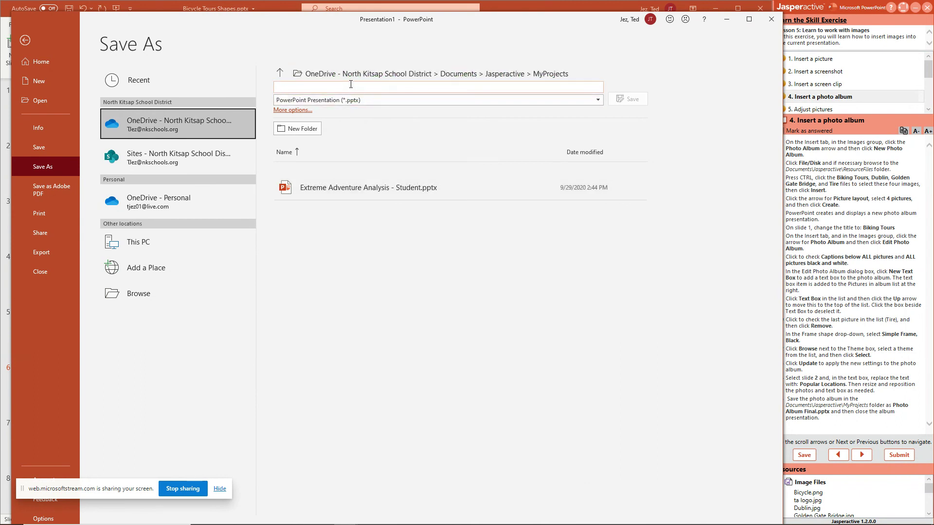
left_click(351, 86)
type("Photo Album Final")
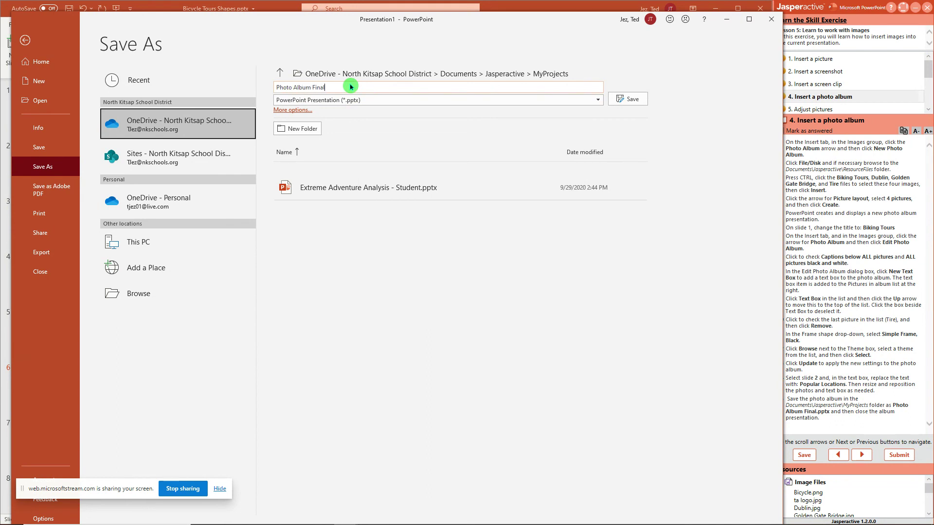
left_click(631, 99)
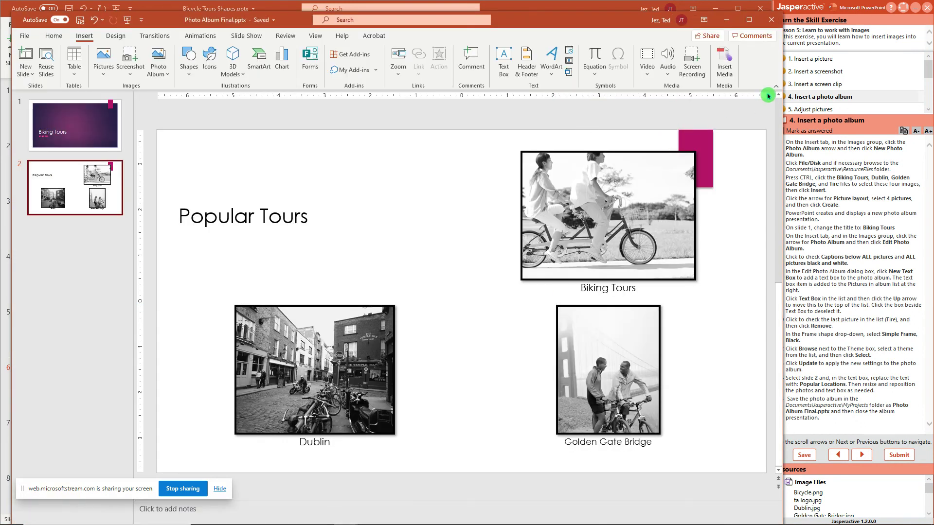
- Close Photo Album Final and bring up Jasperactive task 5, Adjust pictures
left_click(776, 23)
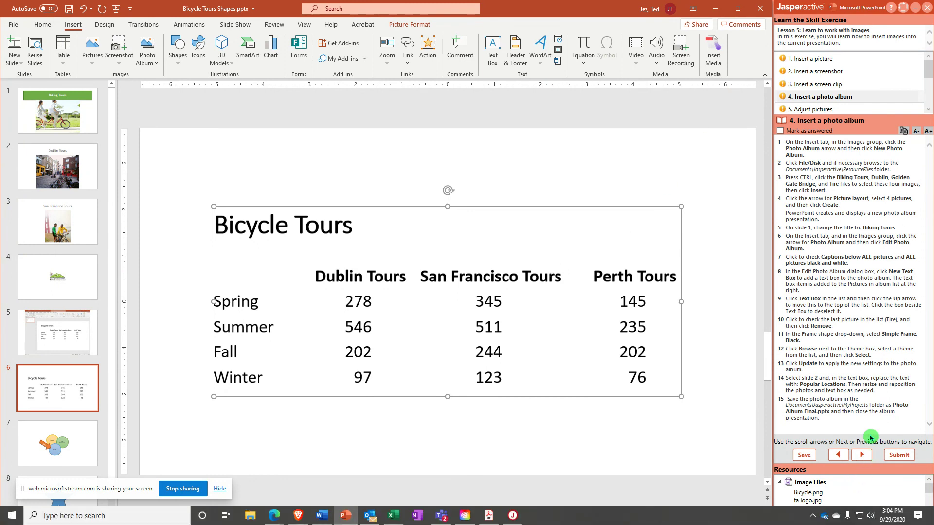
left_click(837, 110)
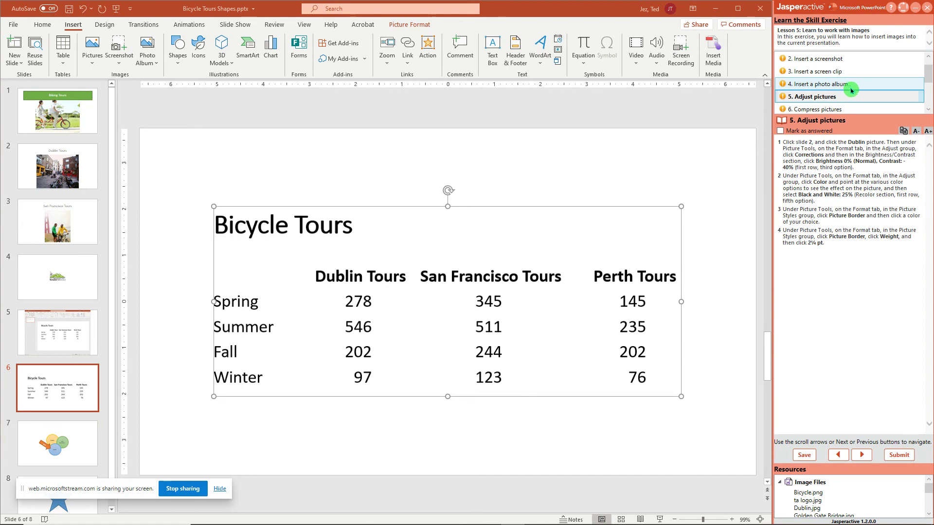
left_click(932, 77)
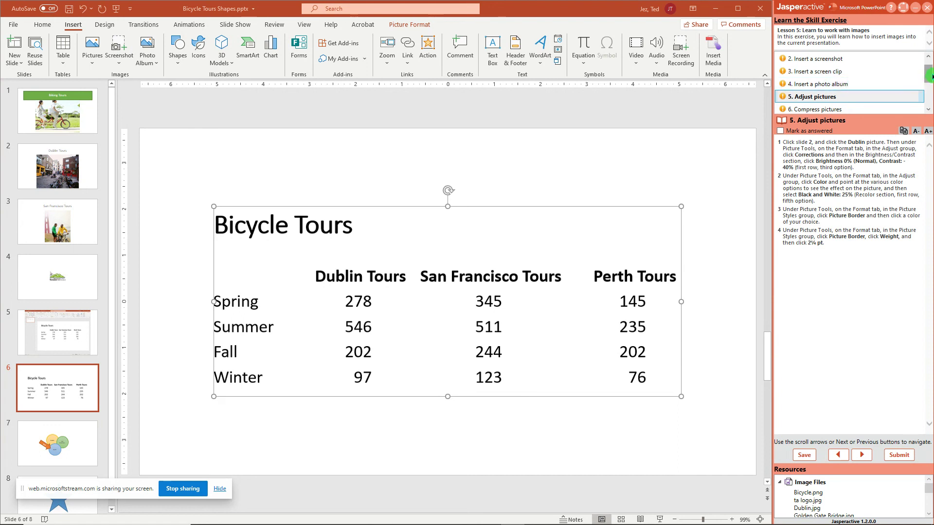
left_click_drag(931, 80, 930, 82)
left_click(830, 84)
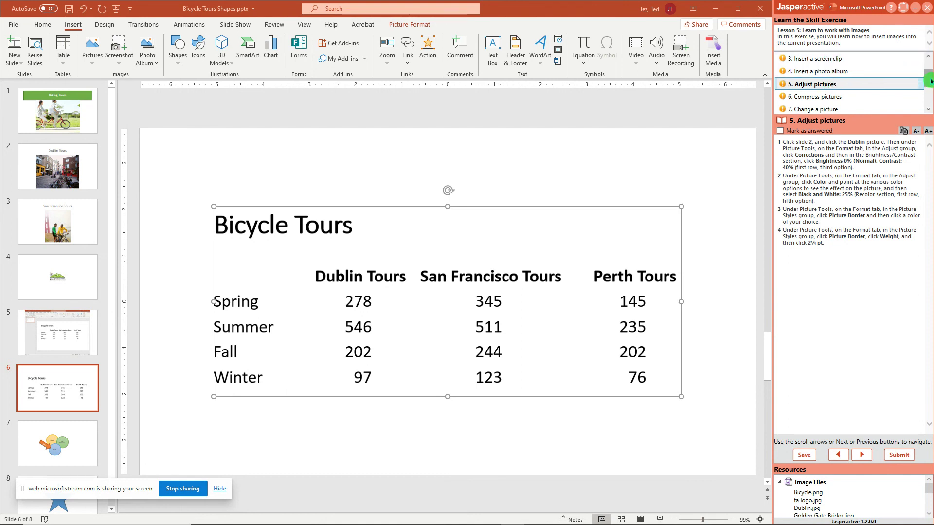
left_click_drag(930, 80, 930, 70)
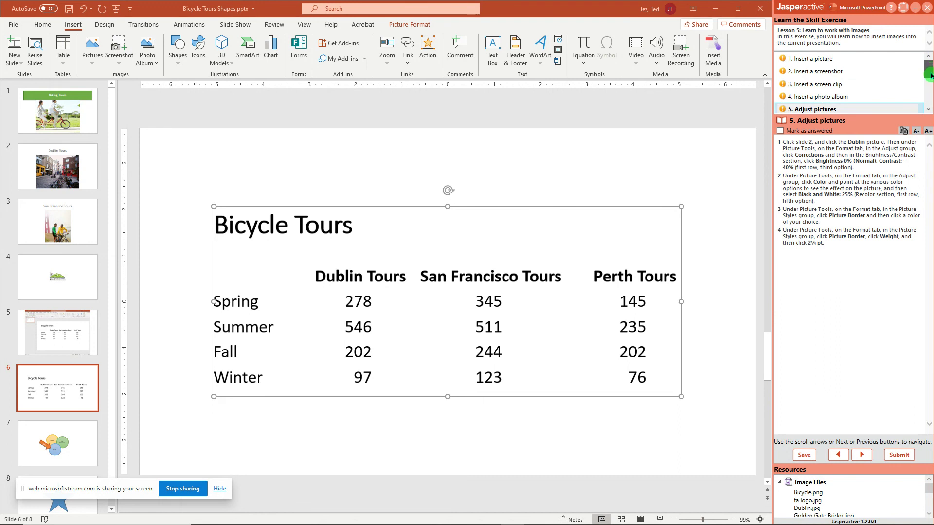
scroll(931, 76, "down", 1)
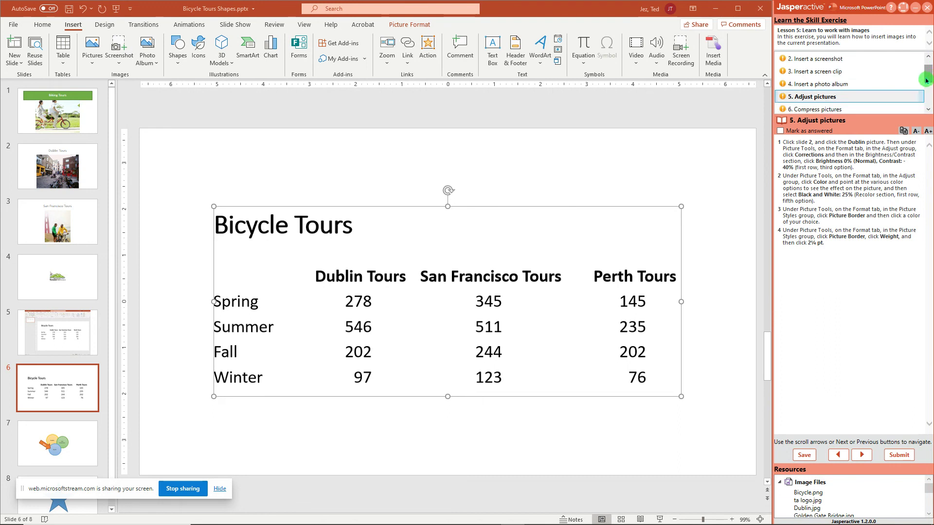